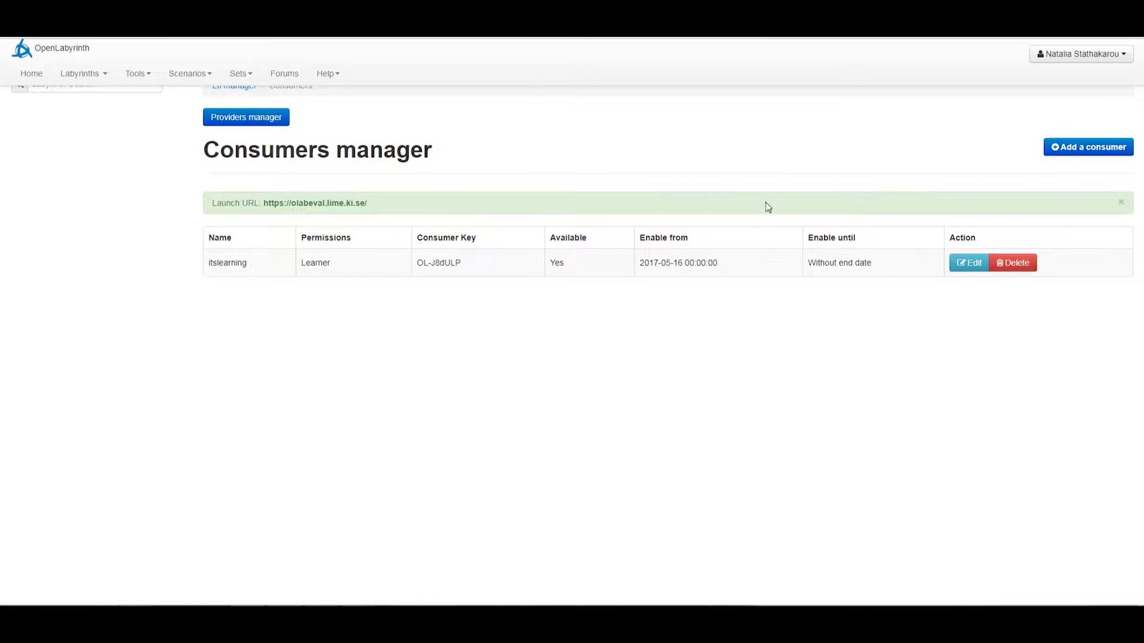
Add an active consumer named Openedx with Author permissions, start date 11/15/2017 and no end date, and save it
left_click(1073, 153)
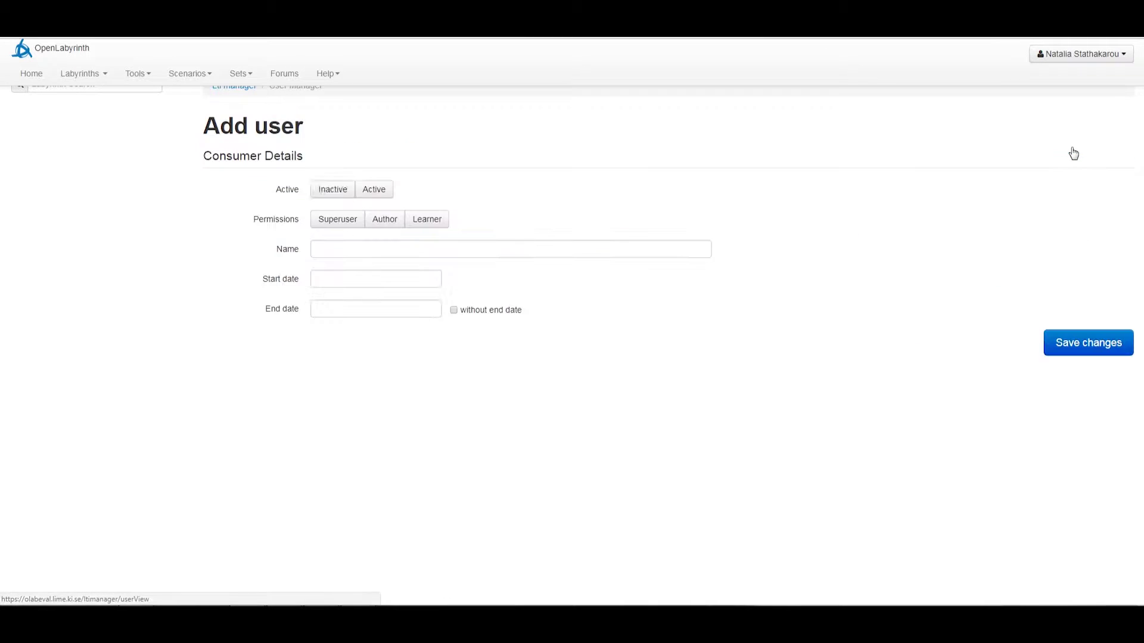
left_click(507, 253)
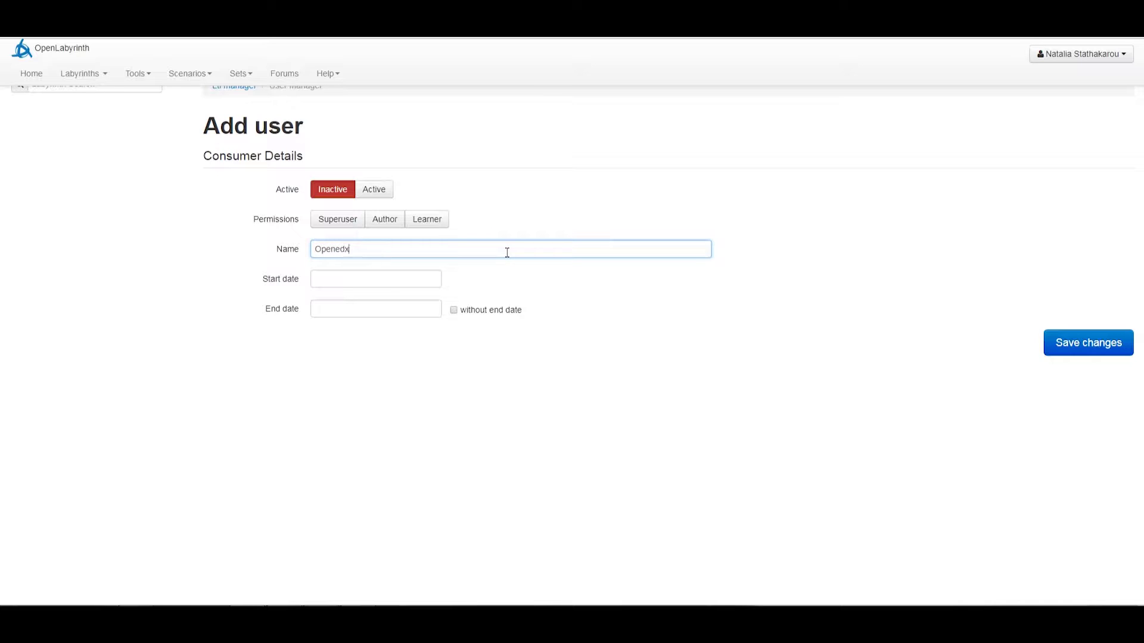
left_click(381, 192)
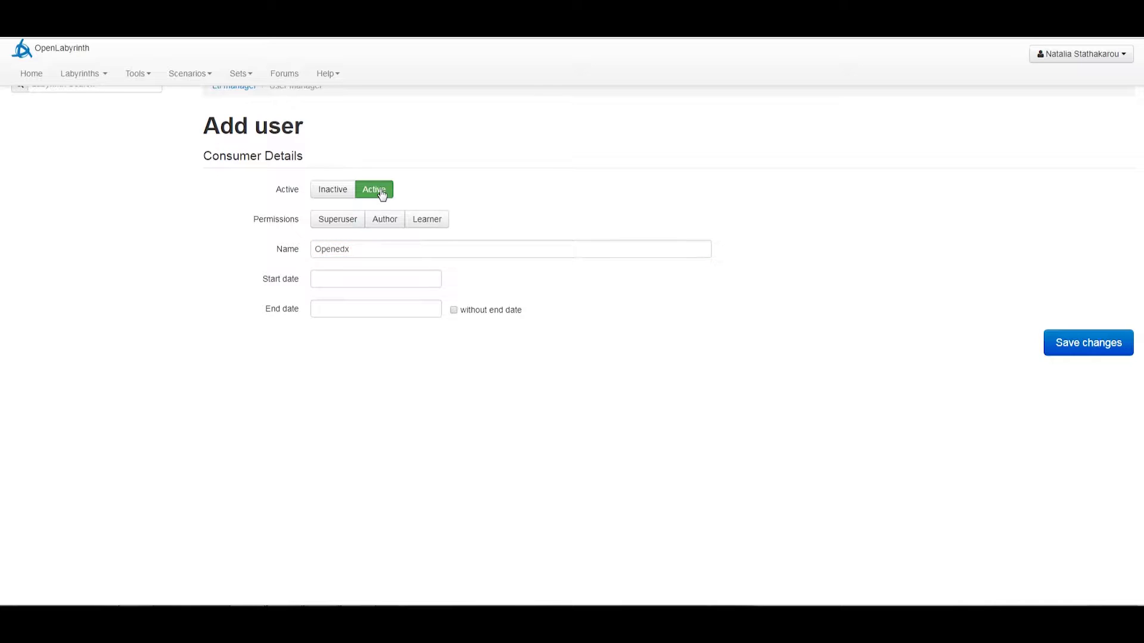
left_click(386, 222)
left_click(386, 222)
left_click(378, 279)
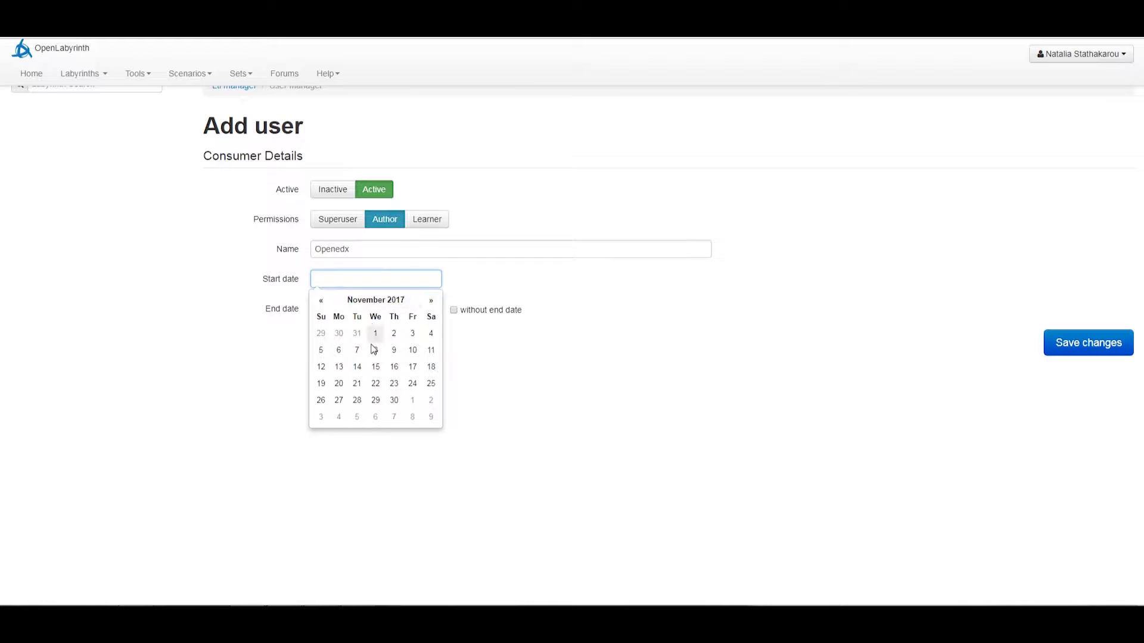
left_click(376, 367)
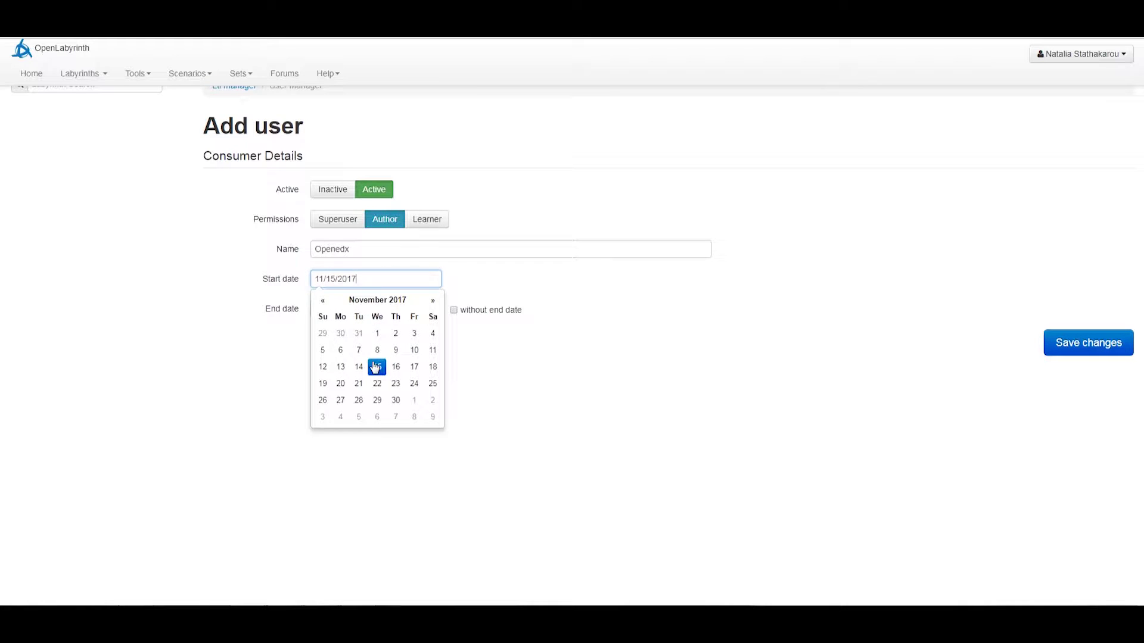
left_click(454, 311)
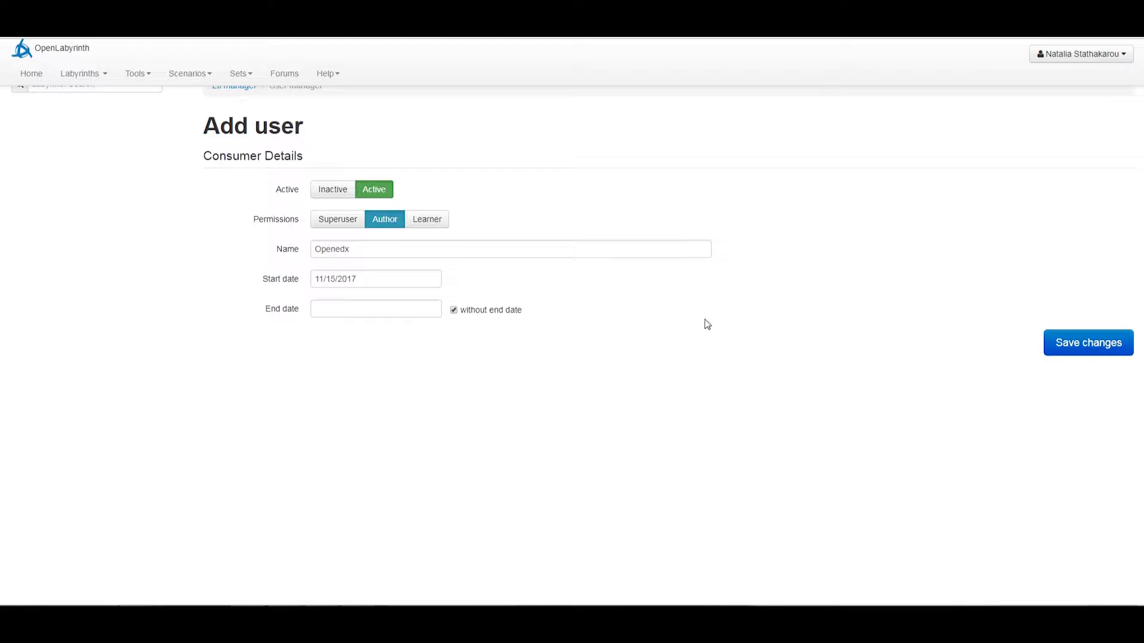
left_click(1075, 336)
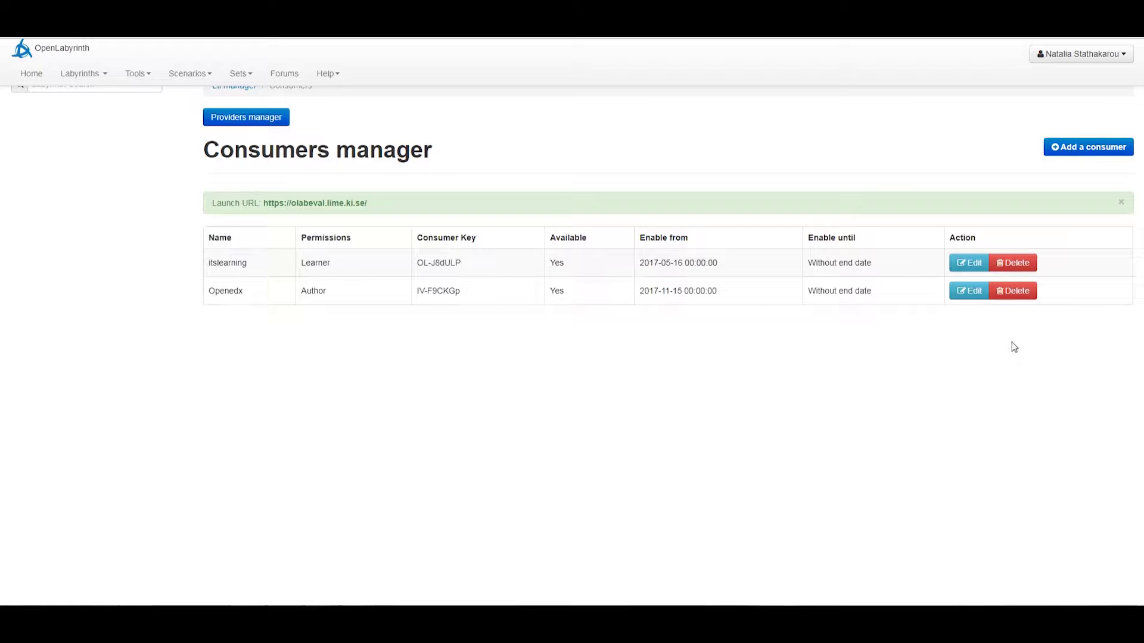
Open the Openedx consumer's details for editing and examine its consumer key and secret
left_click(979, 296)
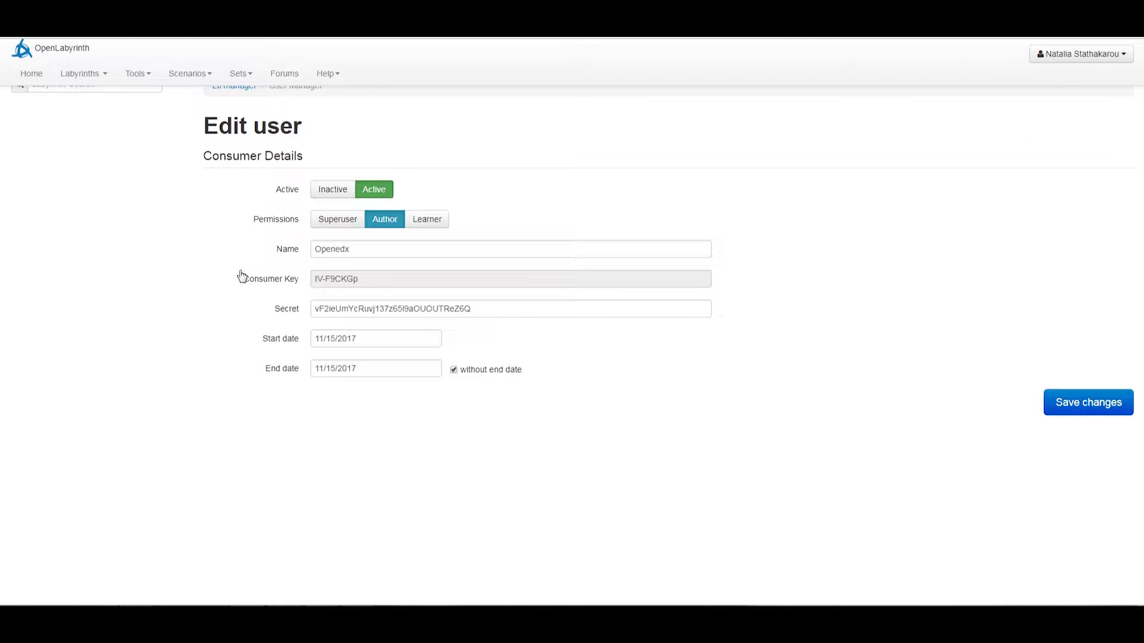
left_click_drag(242, 280, 283, 289)
left_click(272, 318)
left_click_drag(272, 320, 290, 321)
left_click(289, 398)
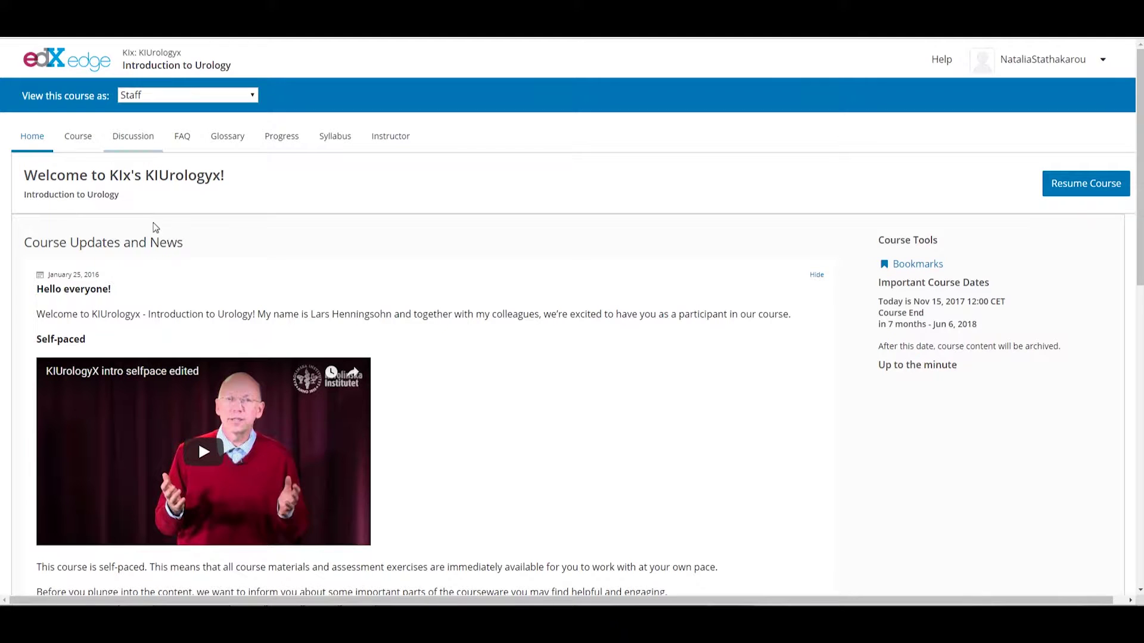
Switch to the KIUrologyx course in edX Edge and look through its home page down to the footer logos
scroll(156, 228, "down", 5)
scroll(160, 233, "down", 7)
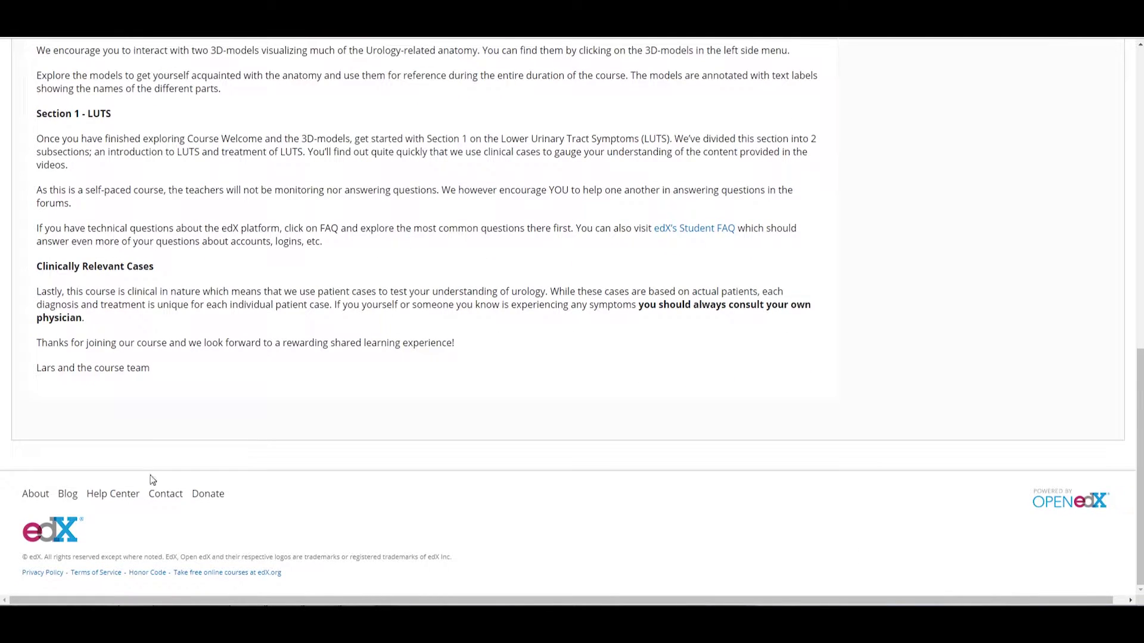
left_click_drag(115, 537, 43, 520)
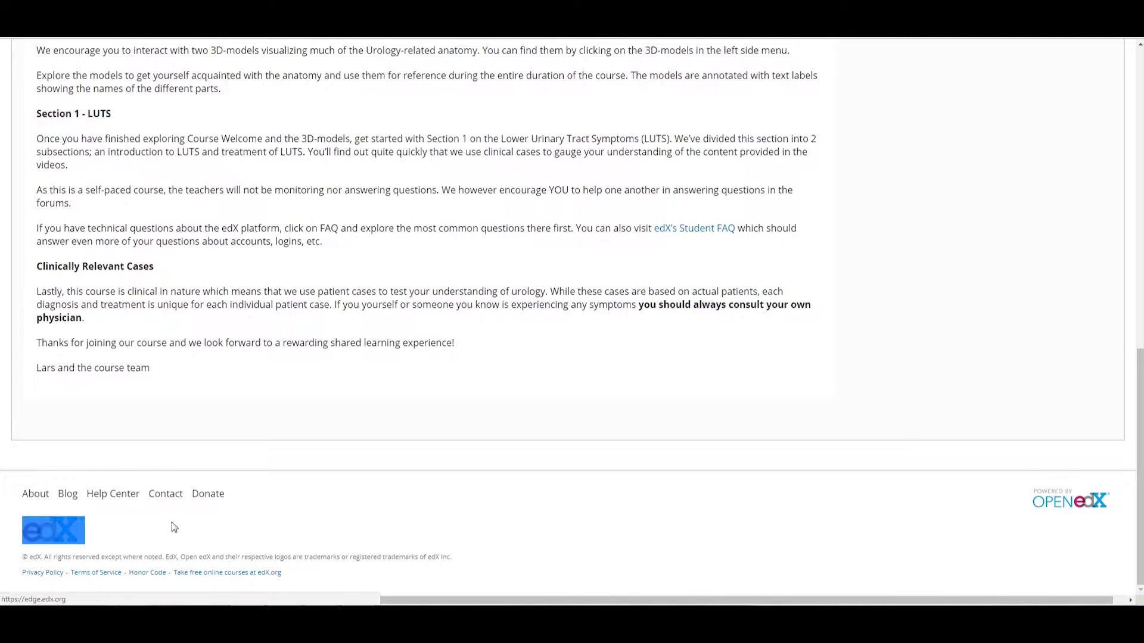
left_click(627, 489)
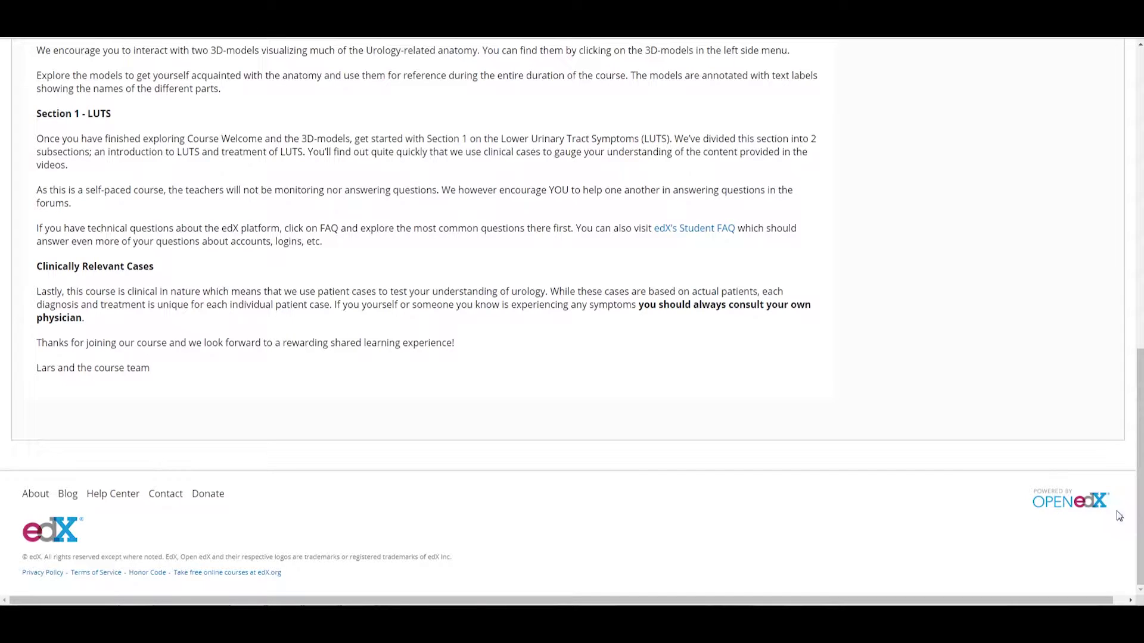
scroll(517, 331, "up", 10)
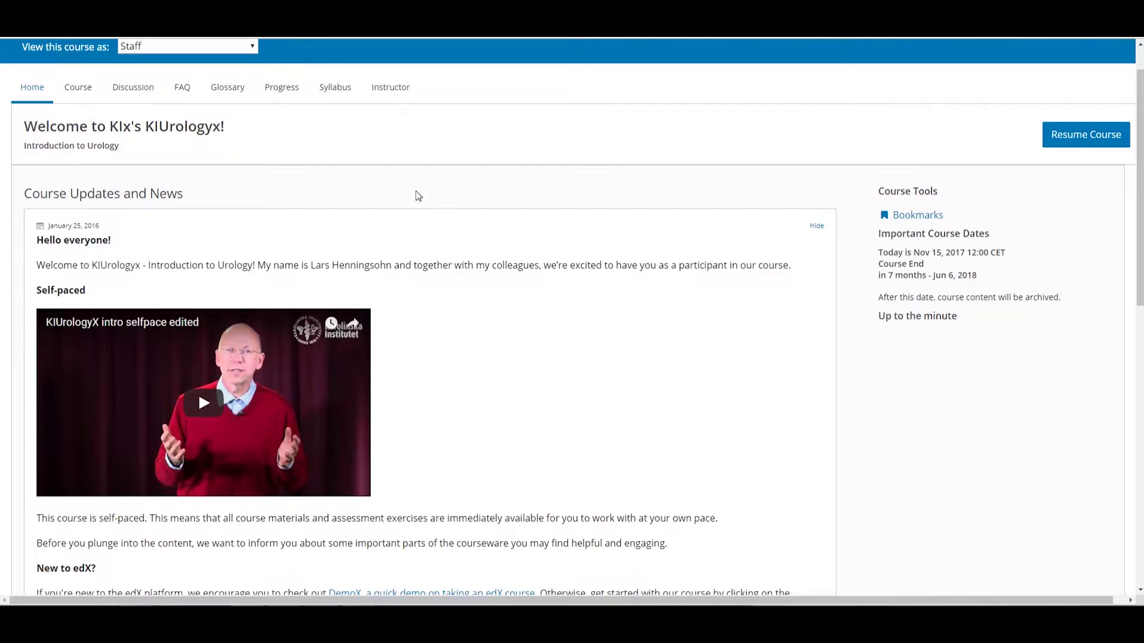
scroll(401, 189, "up", 1)
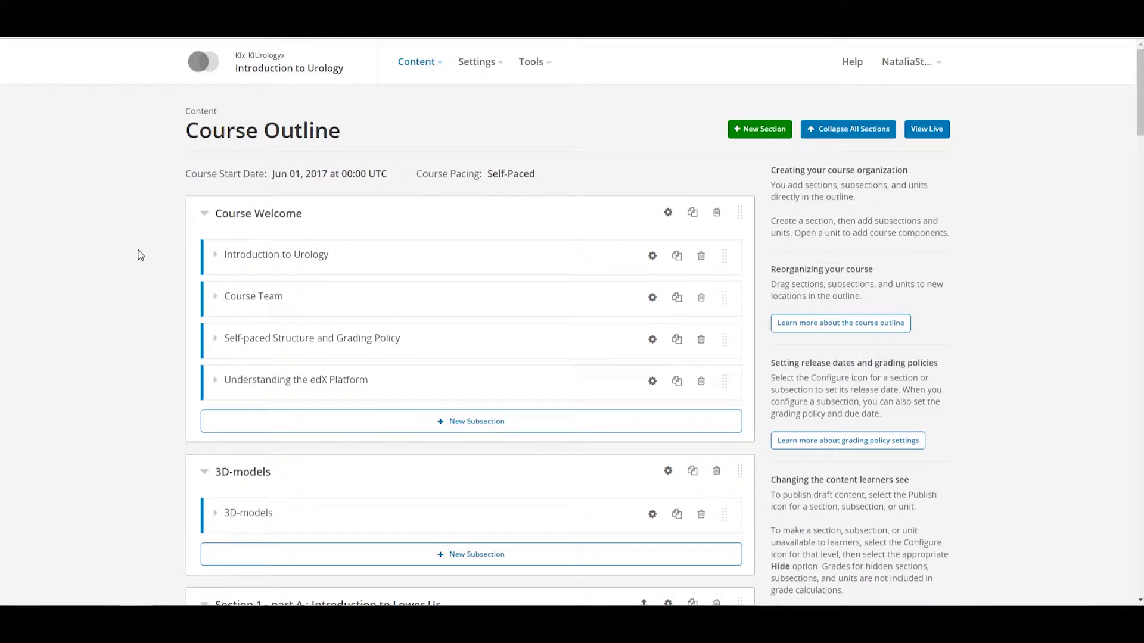
Switch to edX Studio and look through the whole Course Outline of Introduction to Urology
scroll(140, 256, "down", 10)
scroll(141, 265, "down", 15)
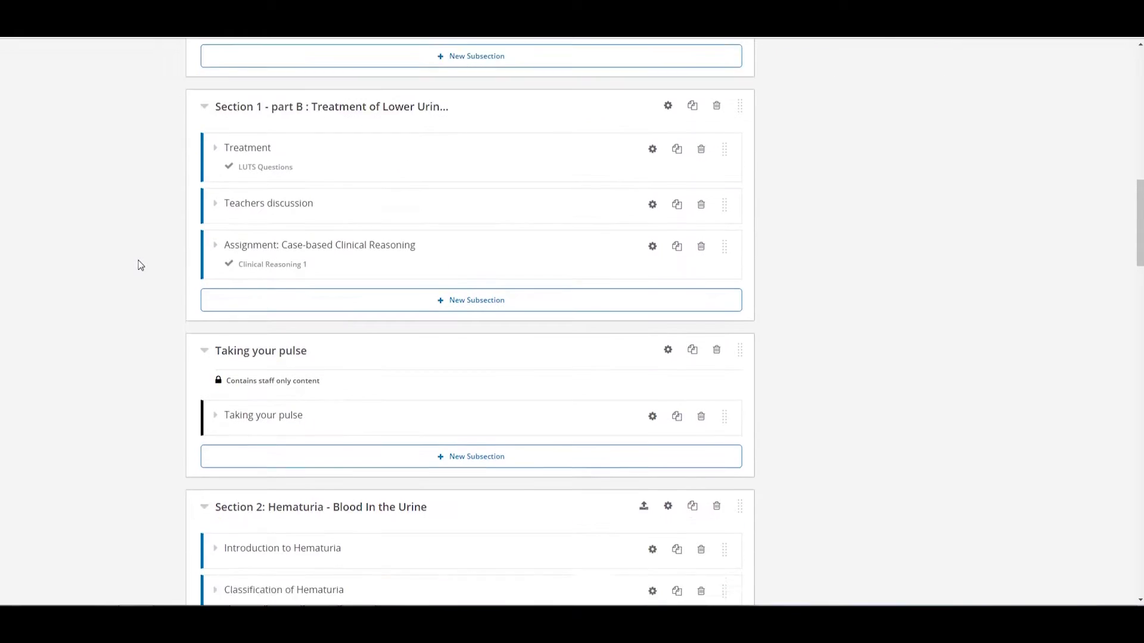
scroll(141, 265, "down", 15)
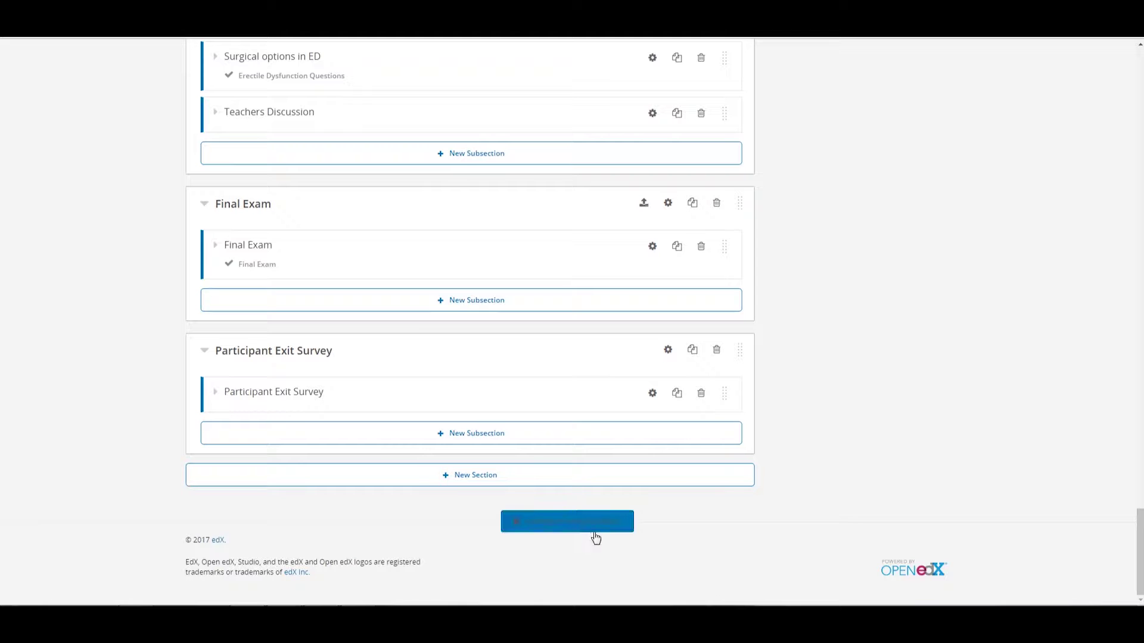
scroll(868, 429, "up", 13)
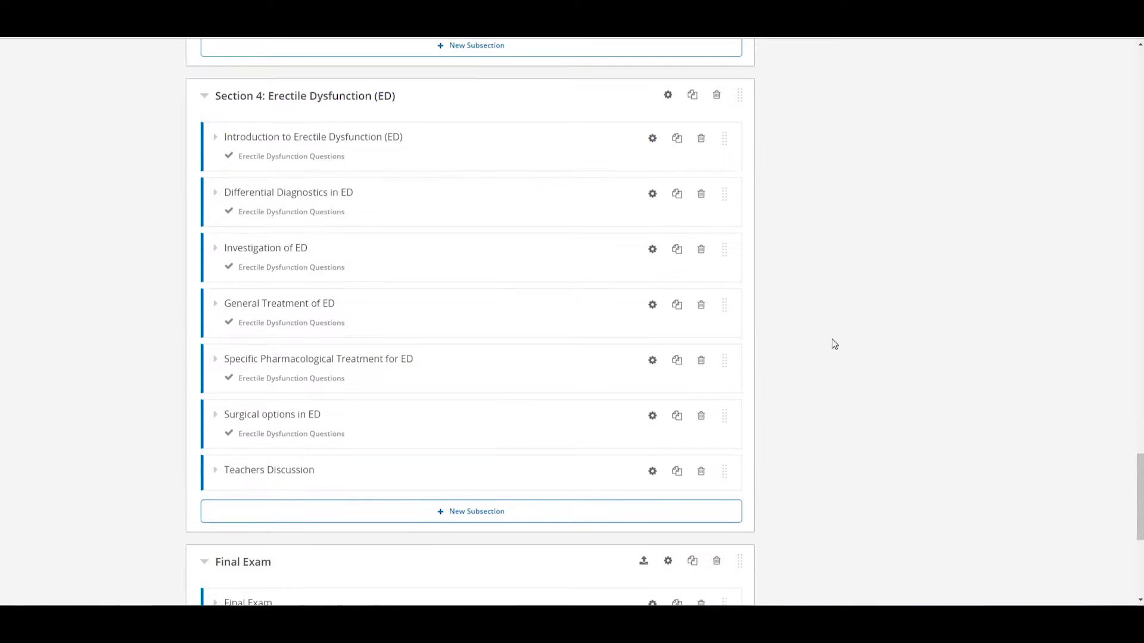
scroll(826, 314, "up", 15)
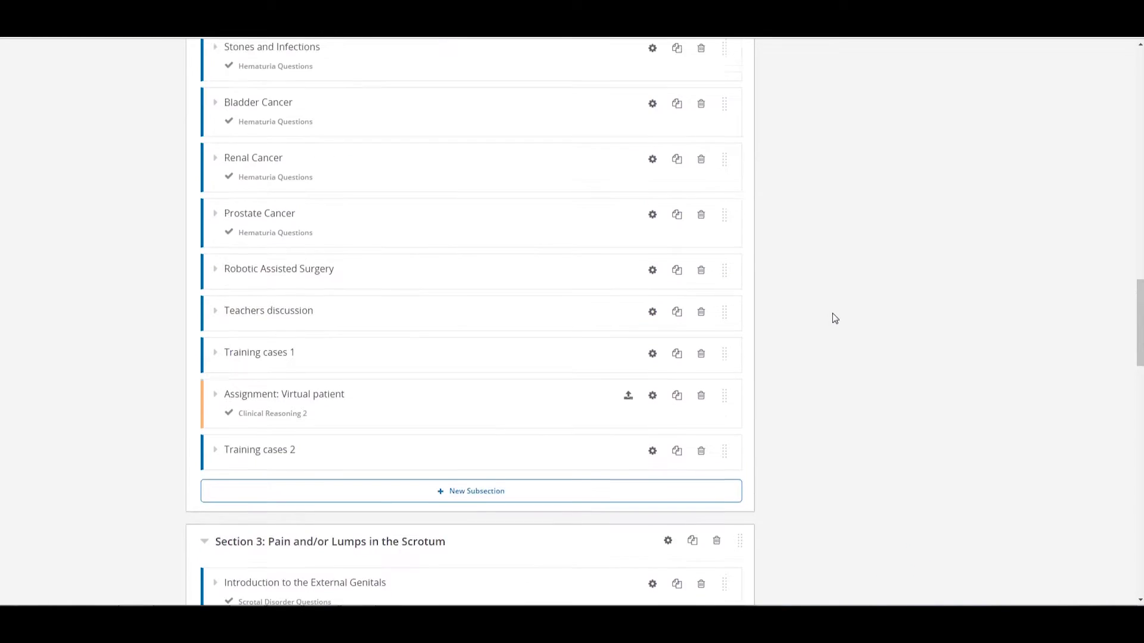
scroll(834, 318, "up", 15)
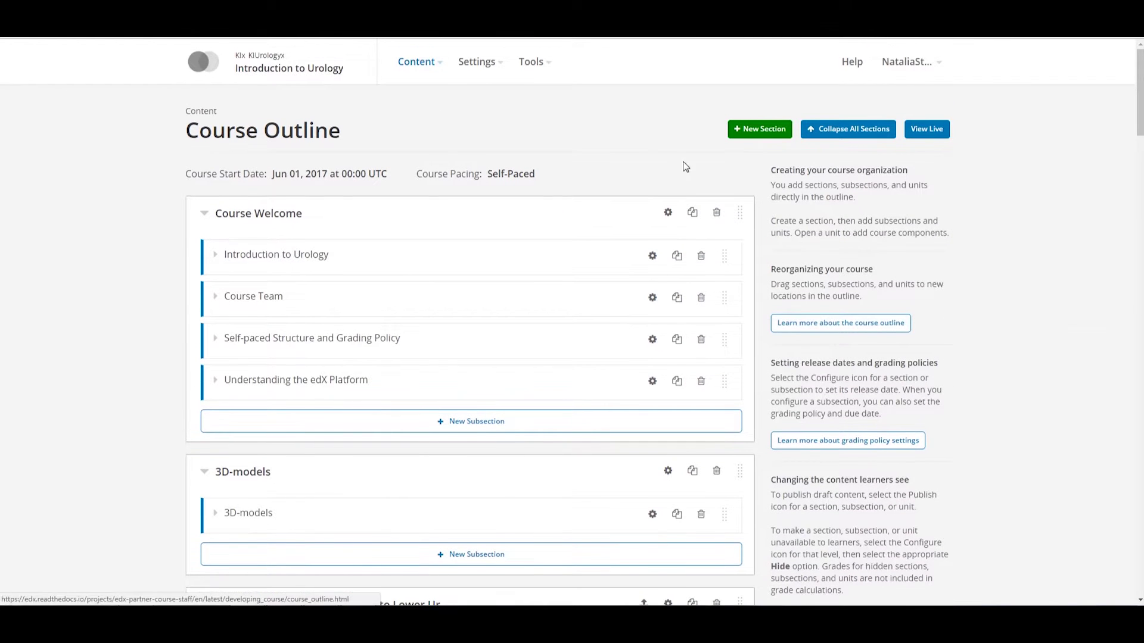
Open the course's Advanced Settings and check the Advanced Module List for the lti_consumer entry
left_click(502, 65)
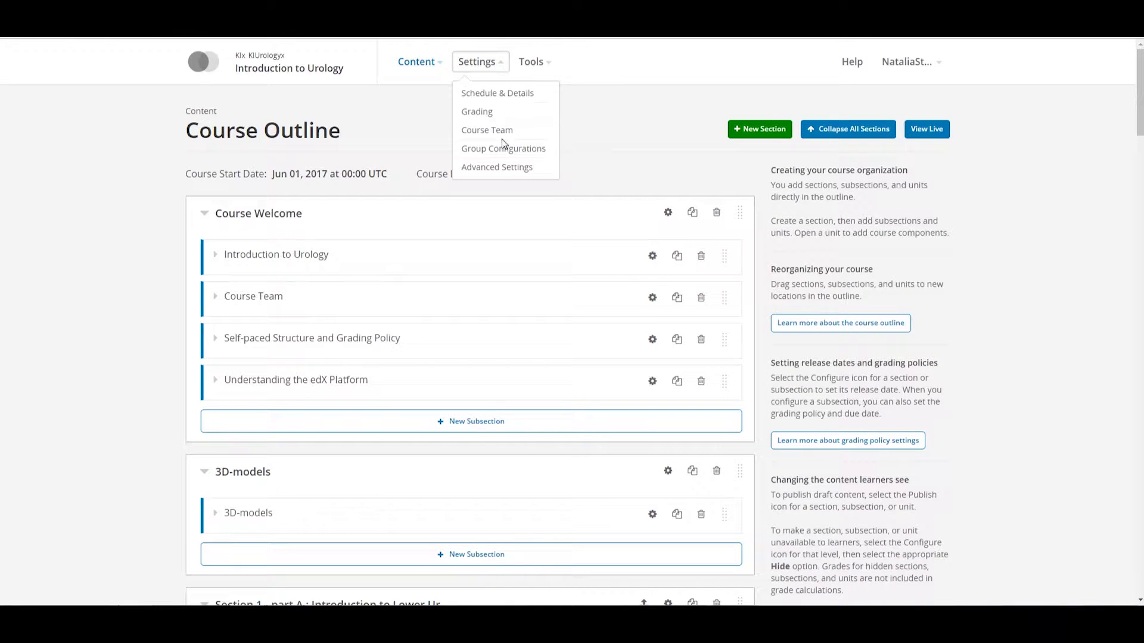
left_click(500, 168)
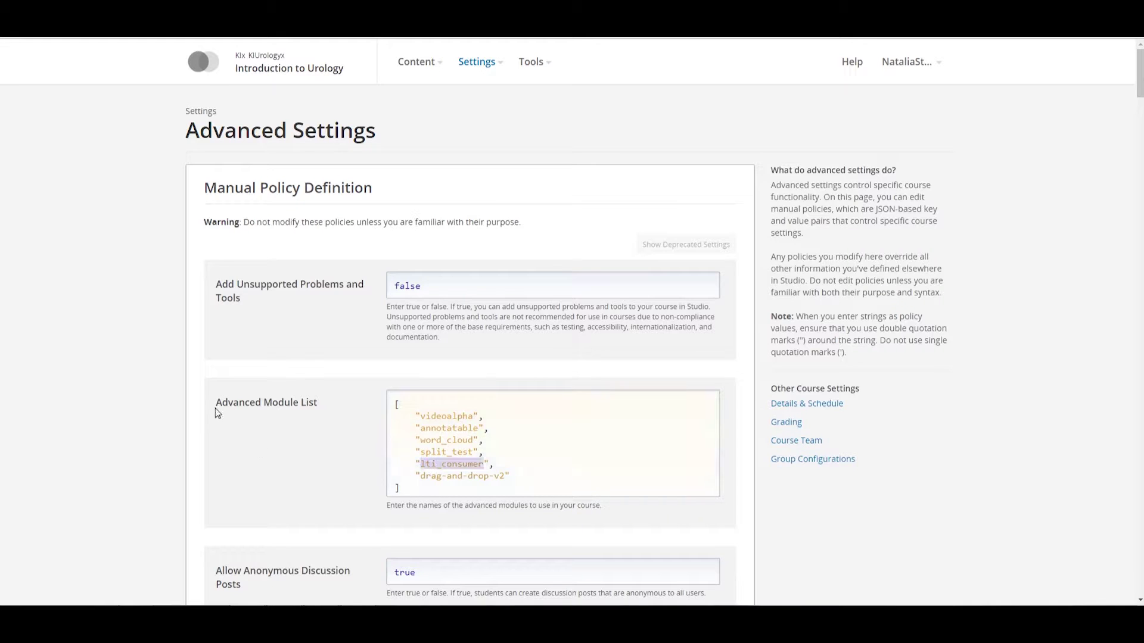
left_click_drag(307, 417, 320, 412)
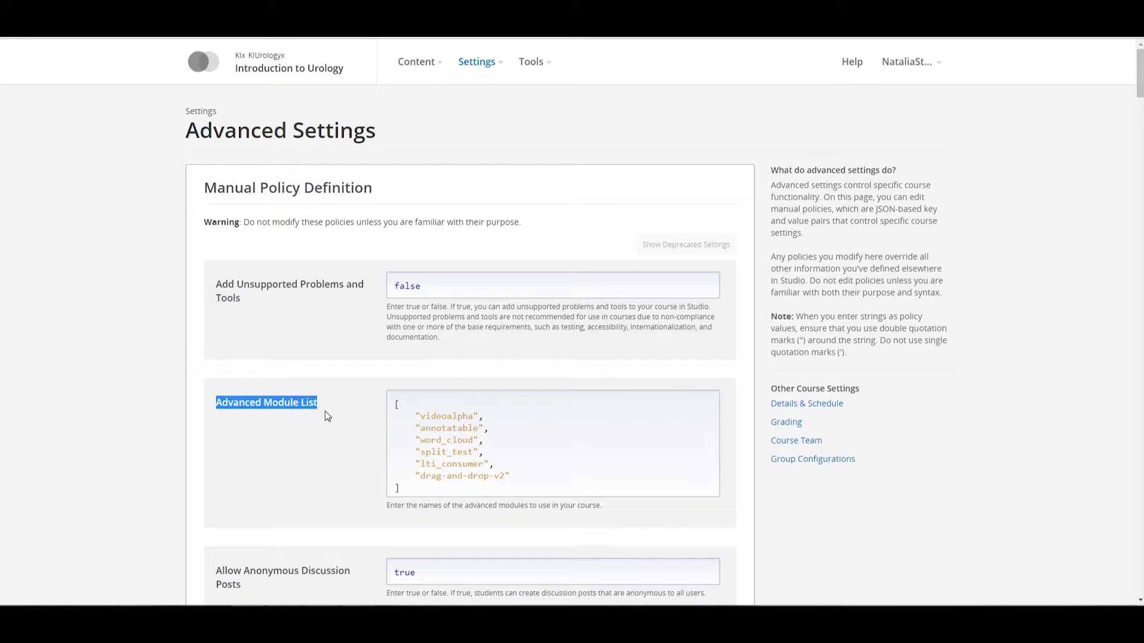
left_click(318, 444)
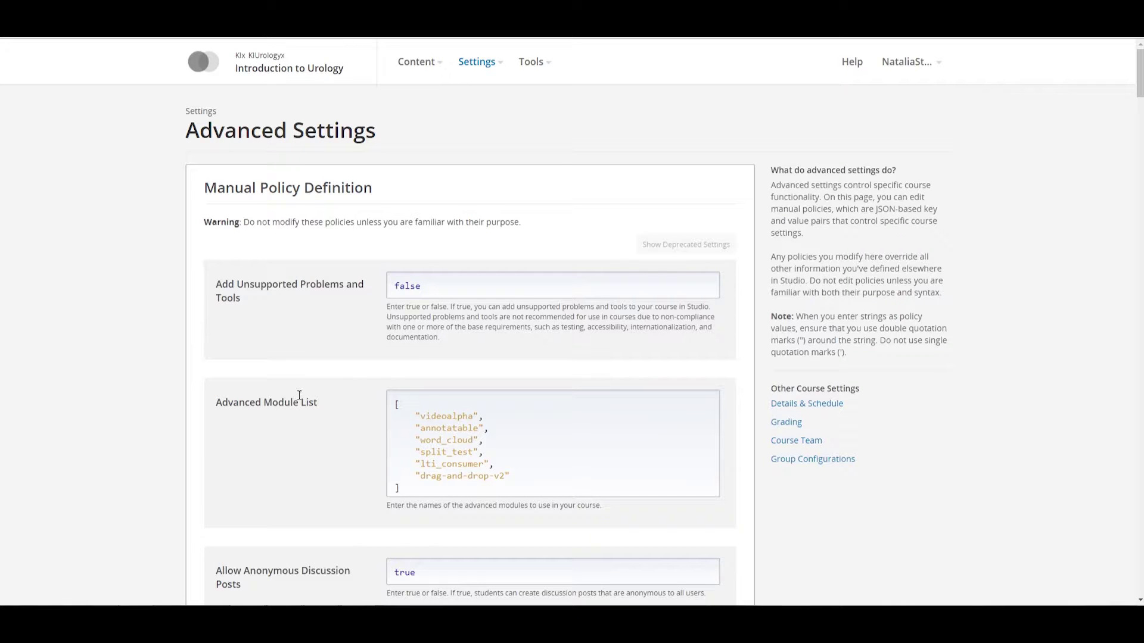
scroll(138, 387, "down", 1)
scroll(138, 387, "up", 1)
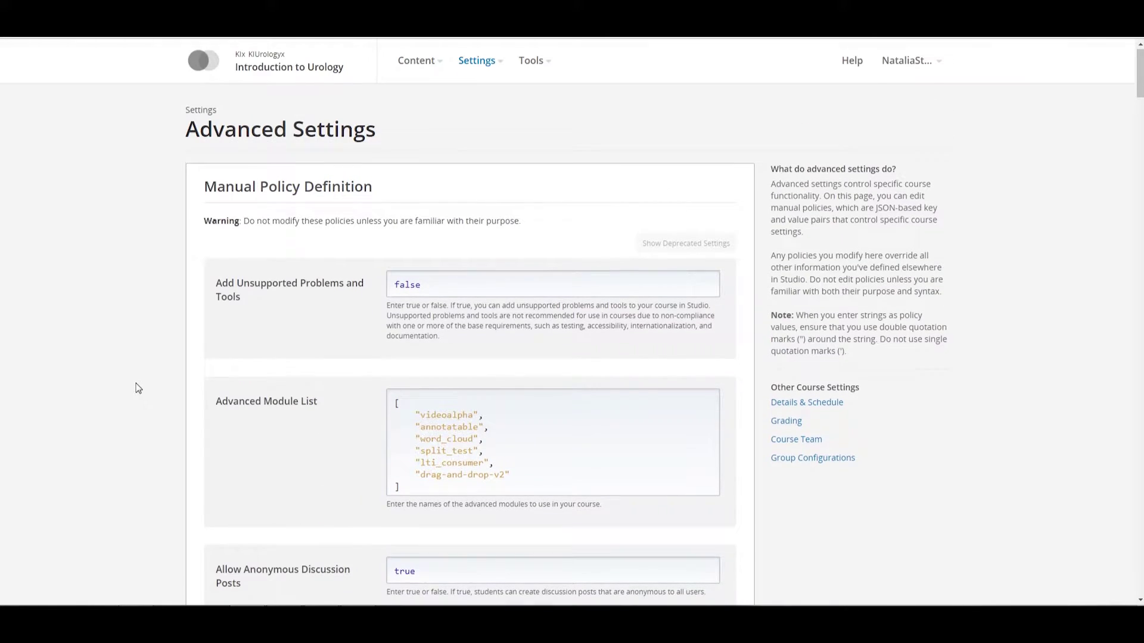
Search the page for "lti passport" and change the id at the start of the LTI Passports entry to openedx
key("ctrl+f")
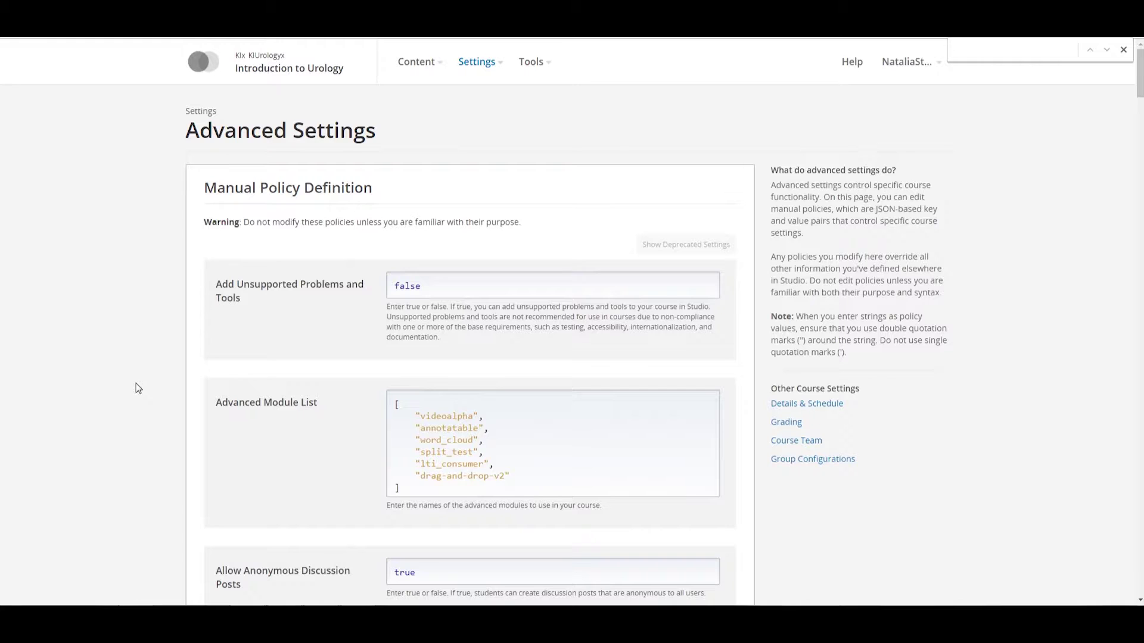
type("lti passport")
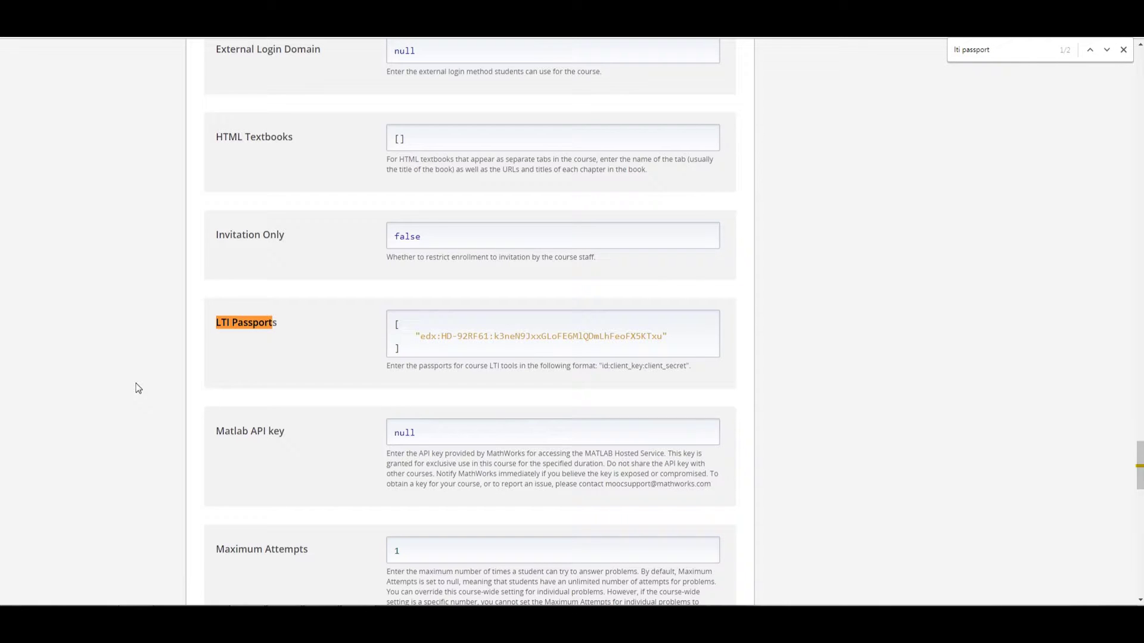
left_click_drag(279, 322, 216, 323)
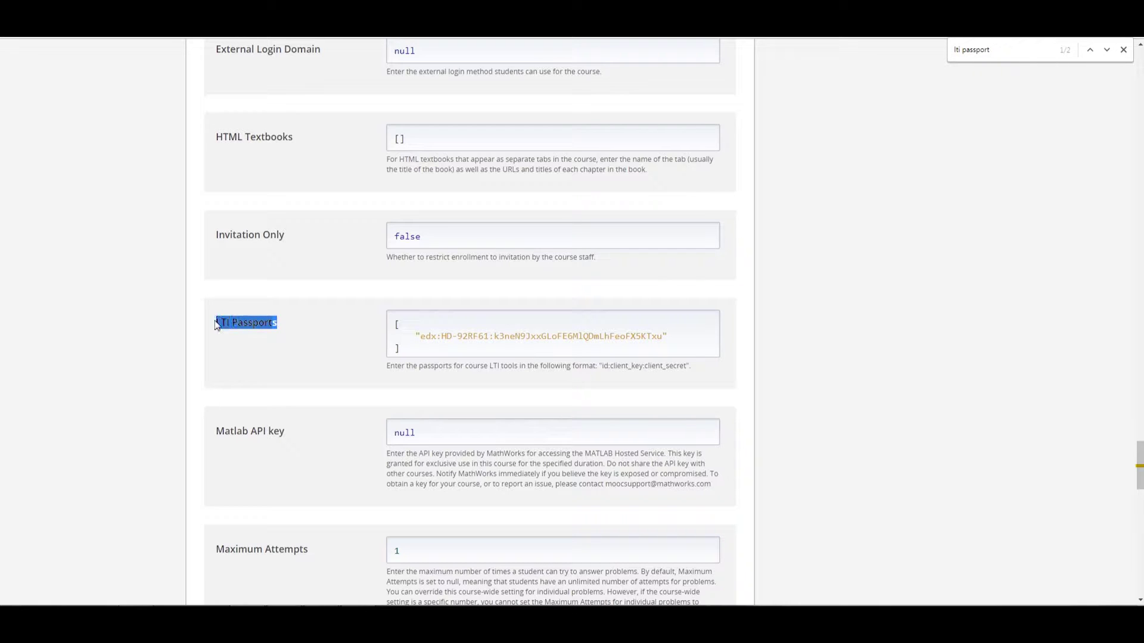
left_click(437, 337)
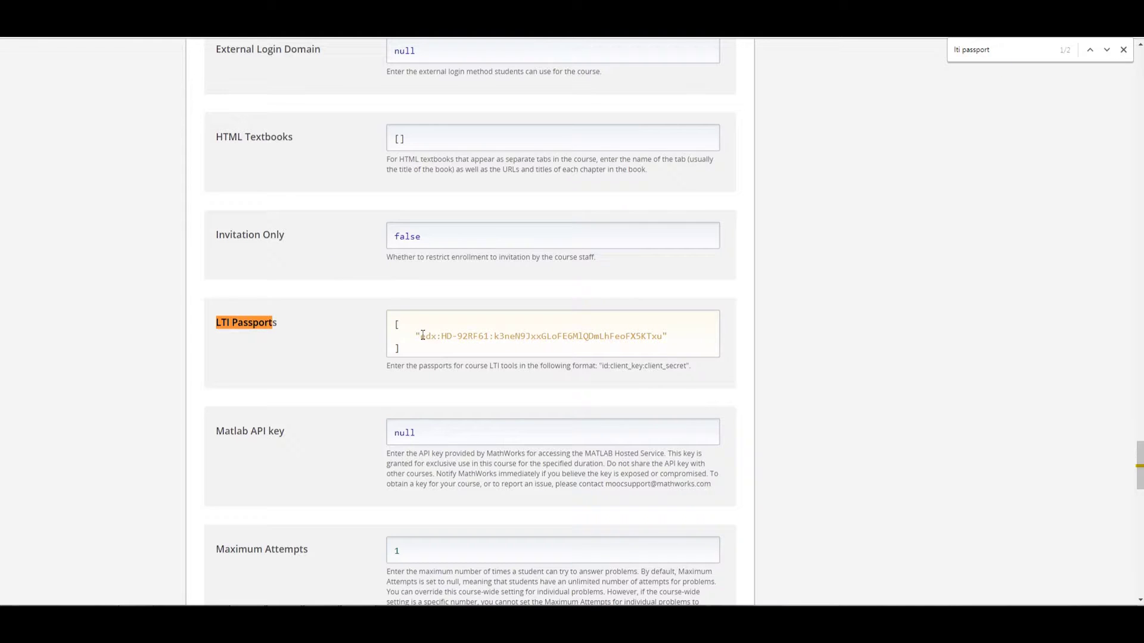
type("open")
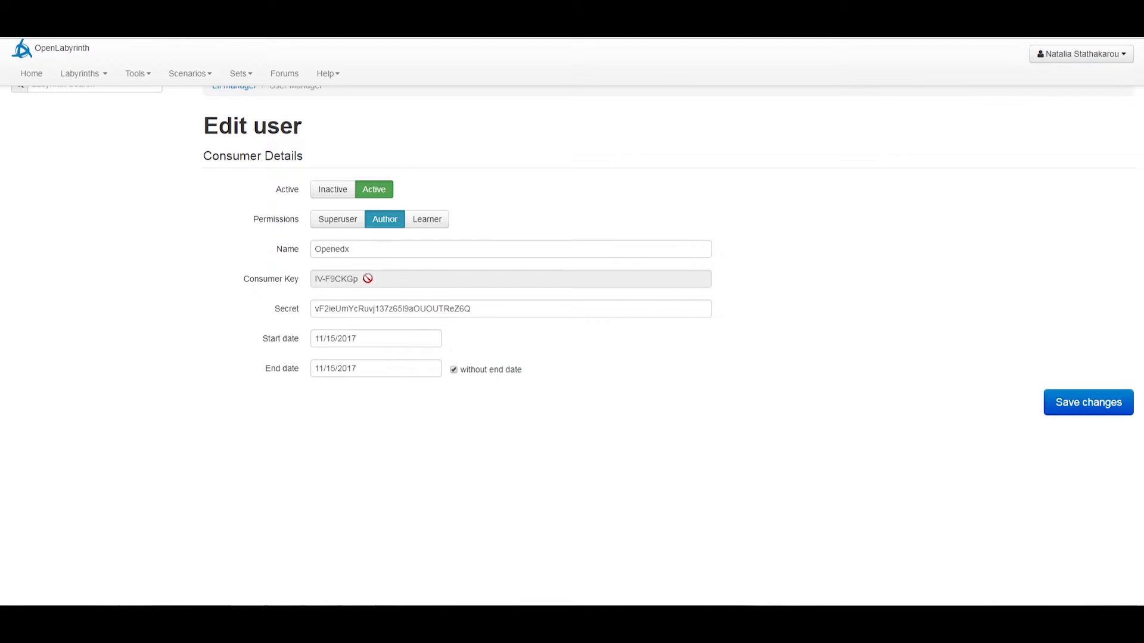
Copy the Openedx consumer key from OpenLabyrinth and paste it over the client key in Studio's LTI Passports entry
left_click_drag(370, 280, 318, 277)
key("ctrl+c")
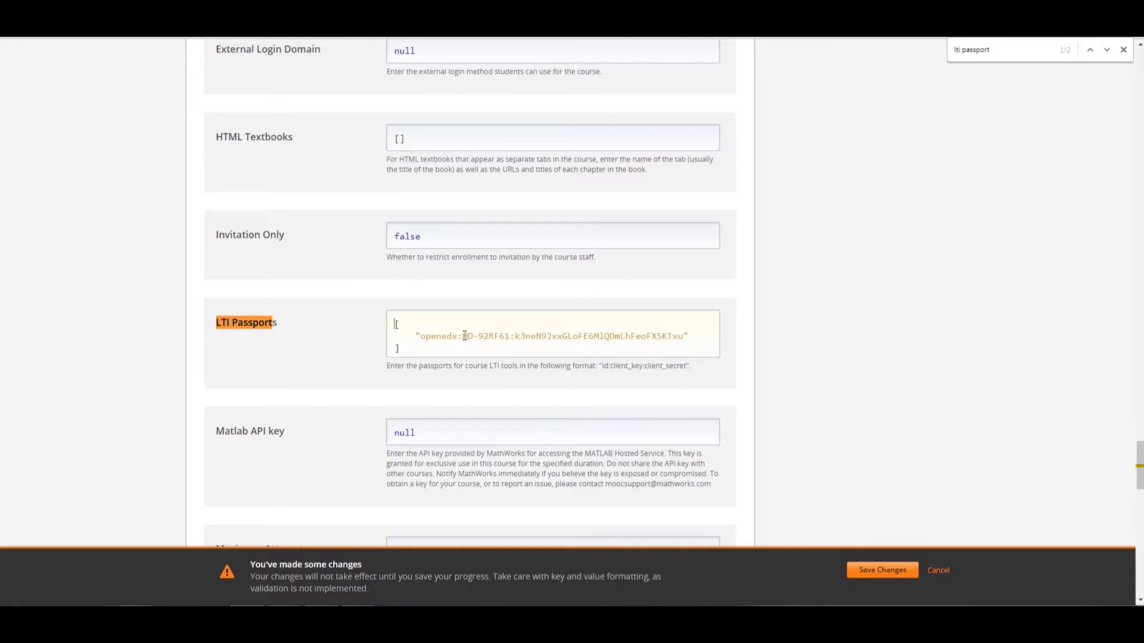
left_click_drag(472, 336, 502, 337)
key("ctrl+v")
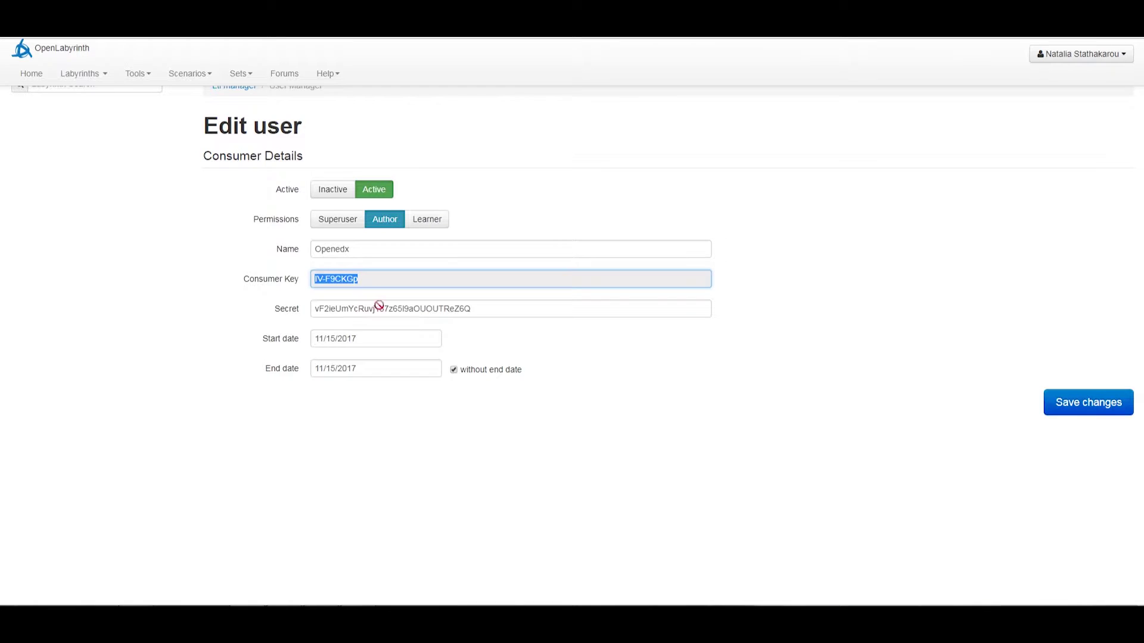
Copy the consumer's secret from OpenLabyrinth over the client secret in Studio's LTI Passports entry, check the id:client_key:client_secret format, and save the changes
left_click_drag(471, 308, 315, 301)
key("ctrl+c")
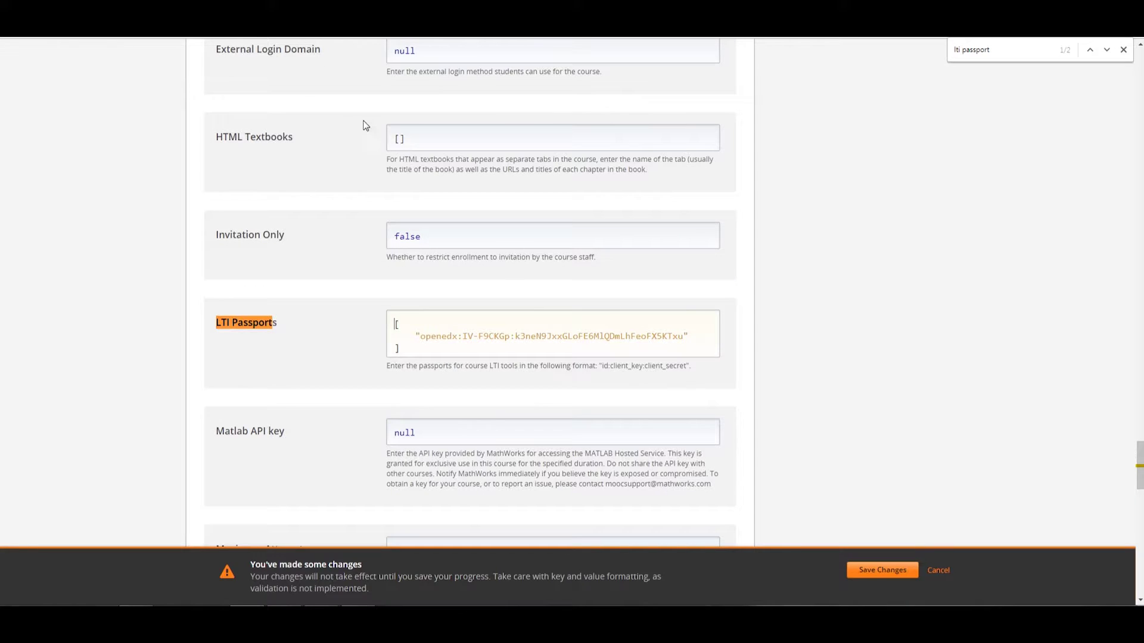
left_click_drag(516, 337, 679, 341)
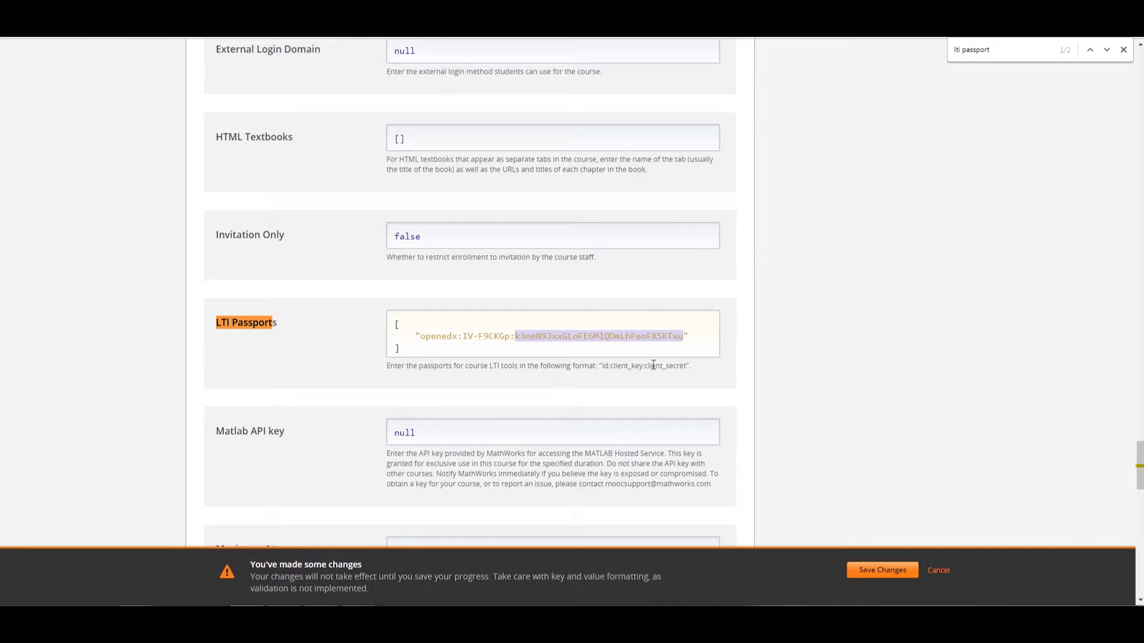
key("ctrl+v")
left_click_drag(686, 369, 604, 366)
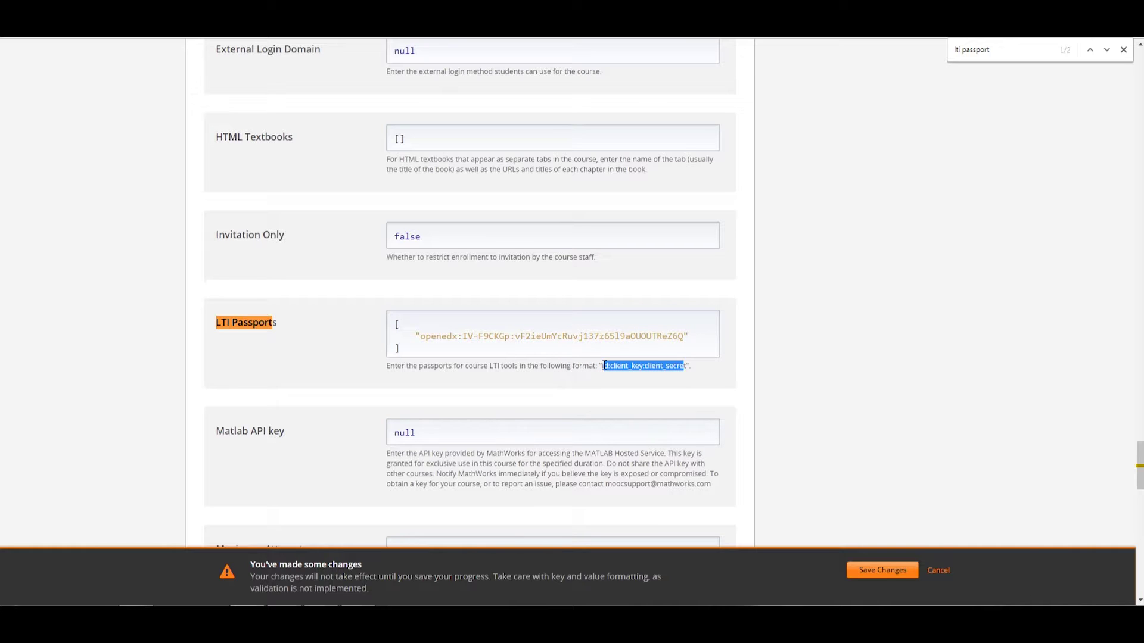
left_click(613, 384)
left_click(871, 573)
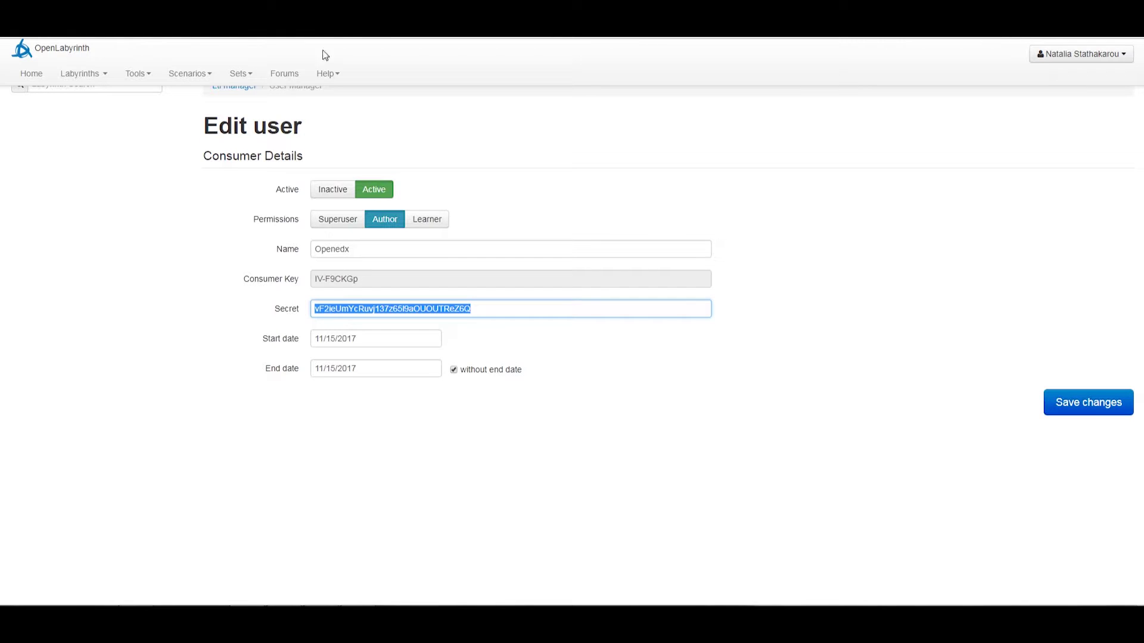
Save the Openedx consumer in OpenLabyrinth, and in Studio's course outline open the unit of Section 1 - part A's VP subsection
left_click(1079, 401)
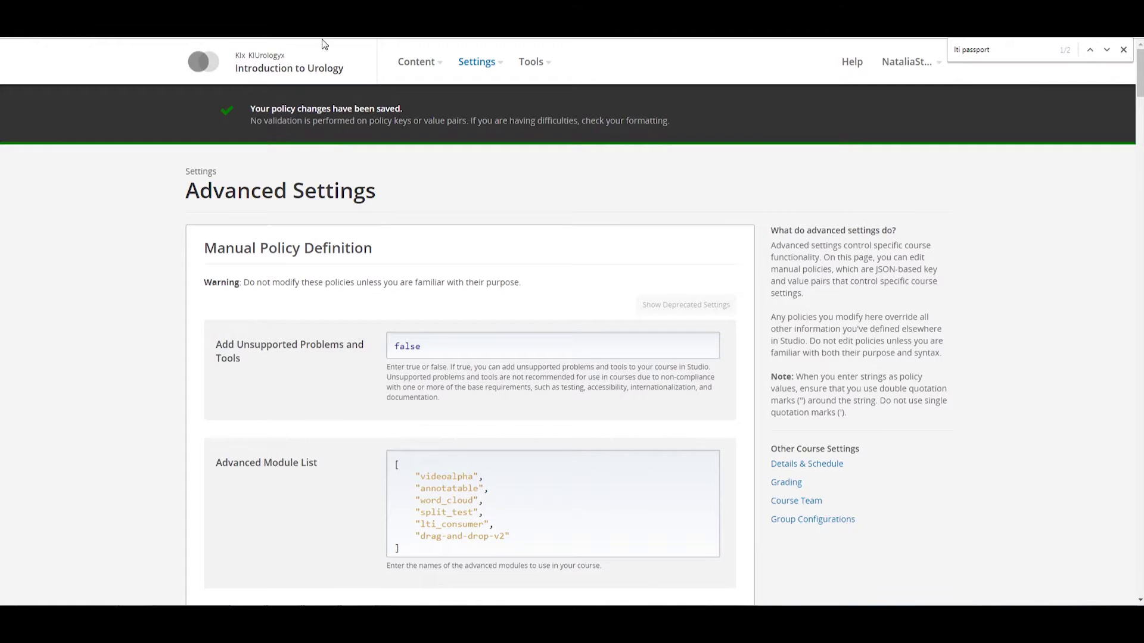
left_click(439, 64)
left_click(424, 94)
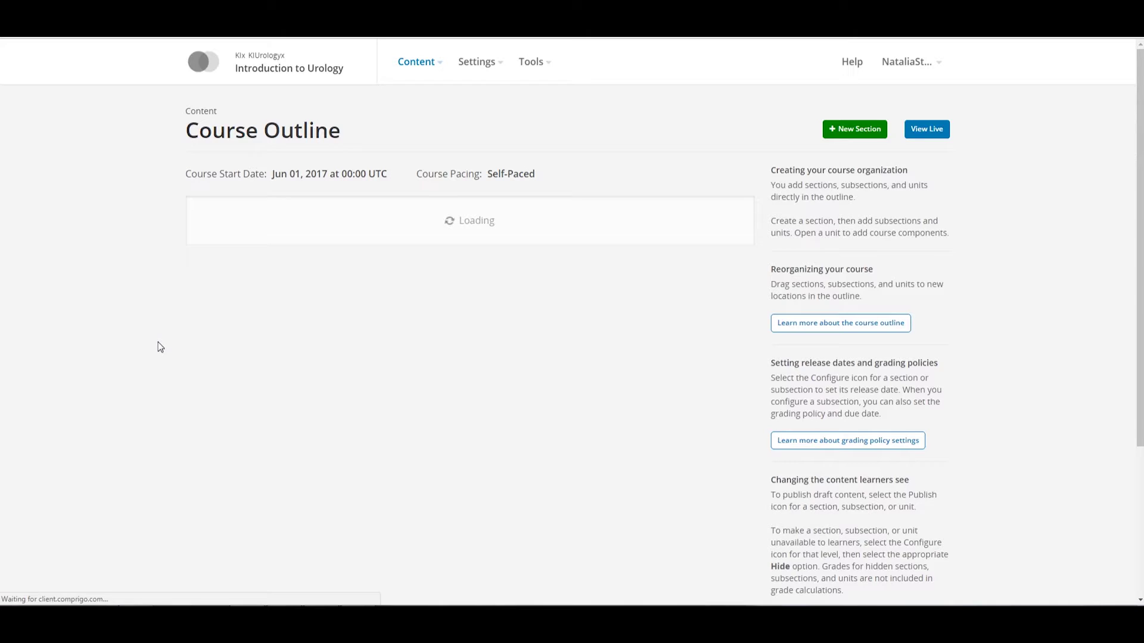
scroll(159, 342, "down", 4)
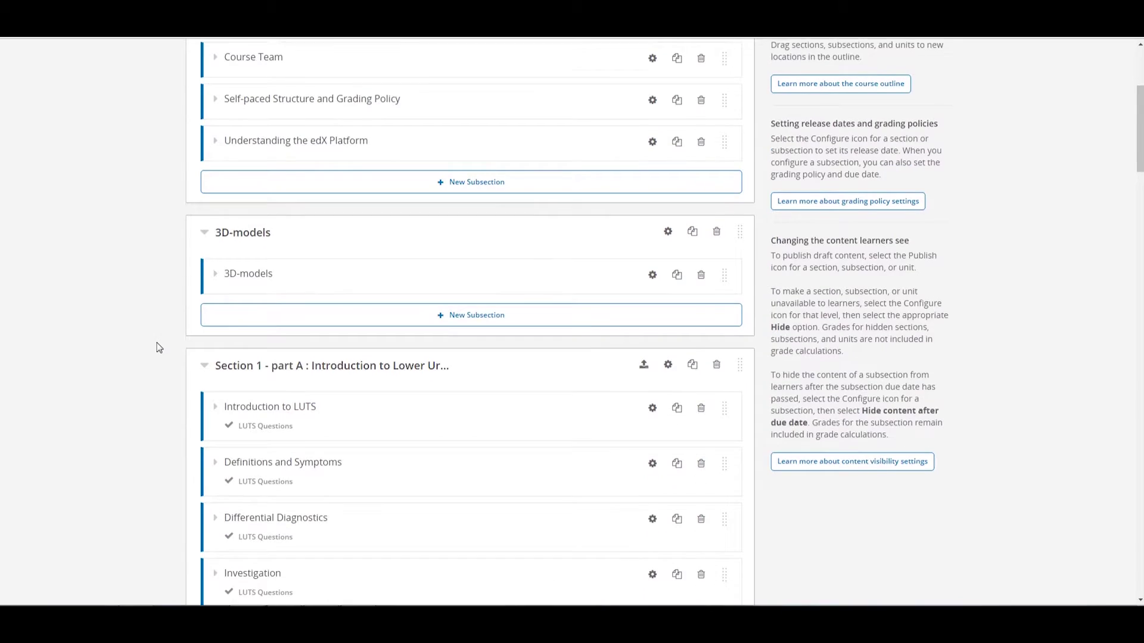
scroll(156, 347, "down", 5)
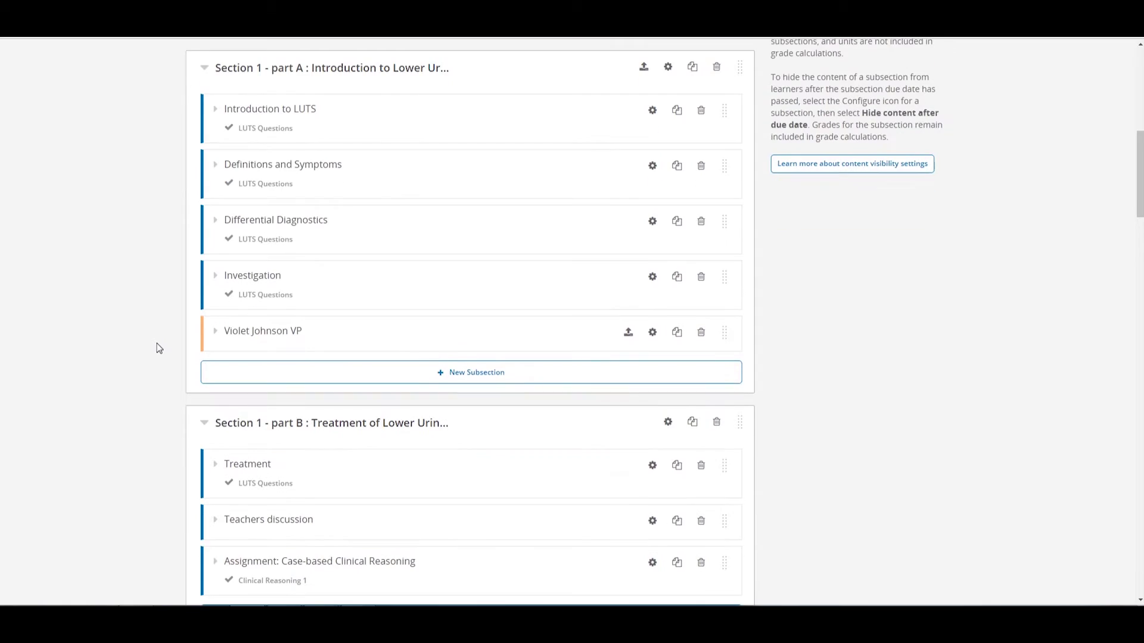
left_click(216, 333)
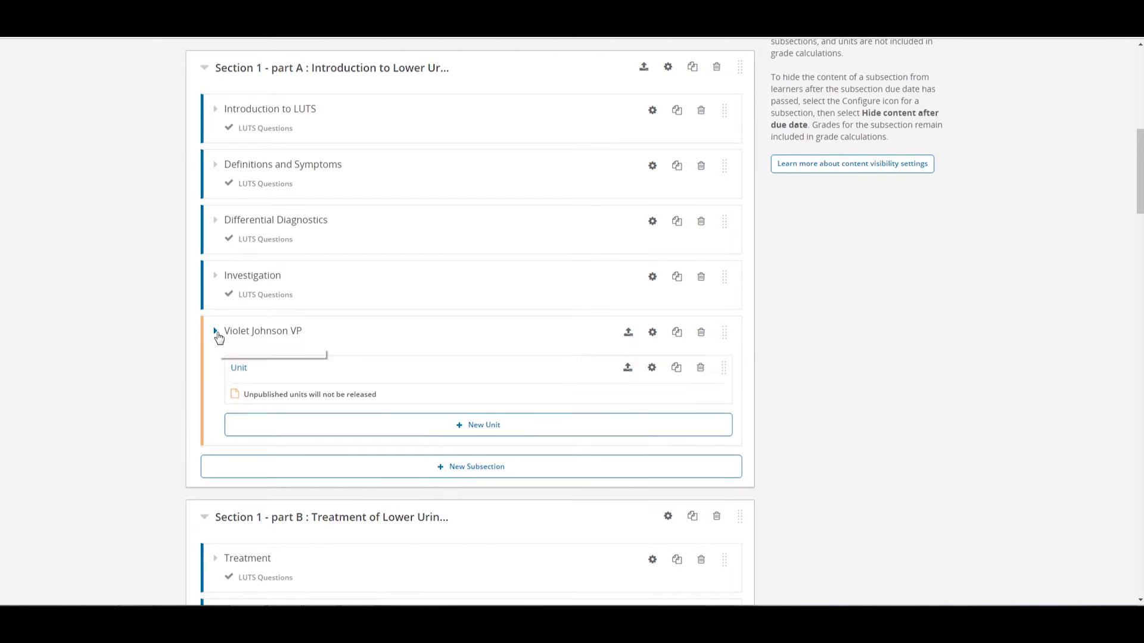
left_click(242, 372)
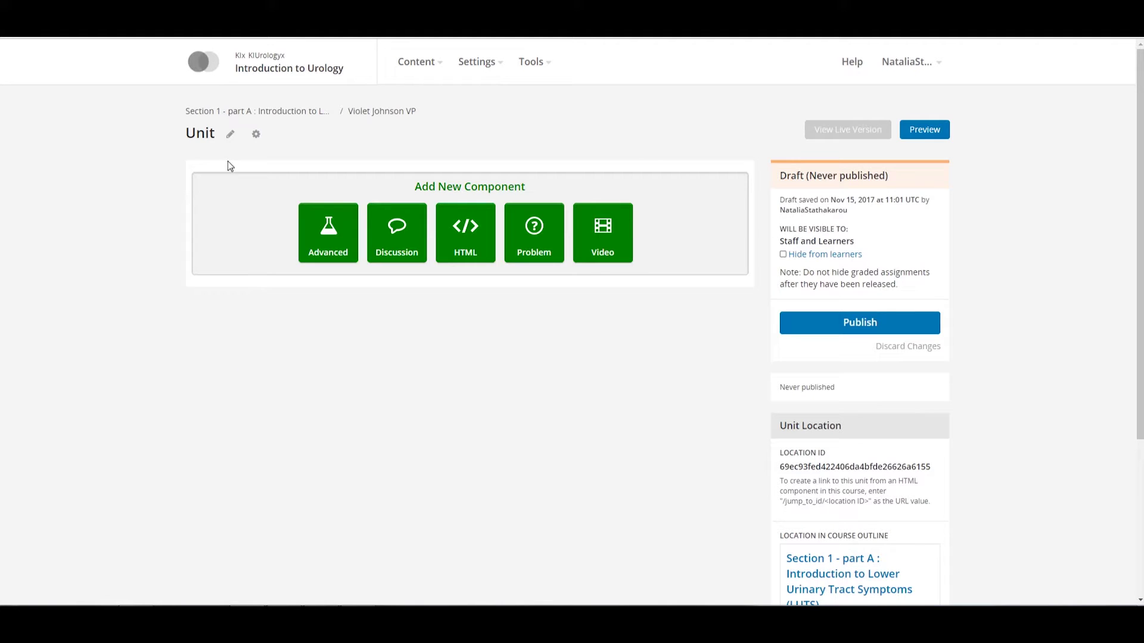
Rename the unit with the same title as its parent VP subsection
left_click(229, 134)
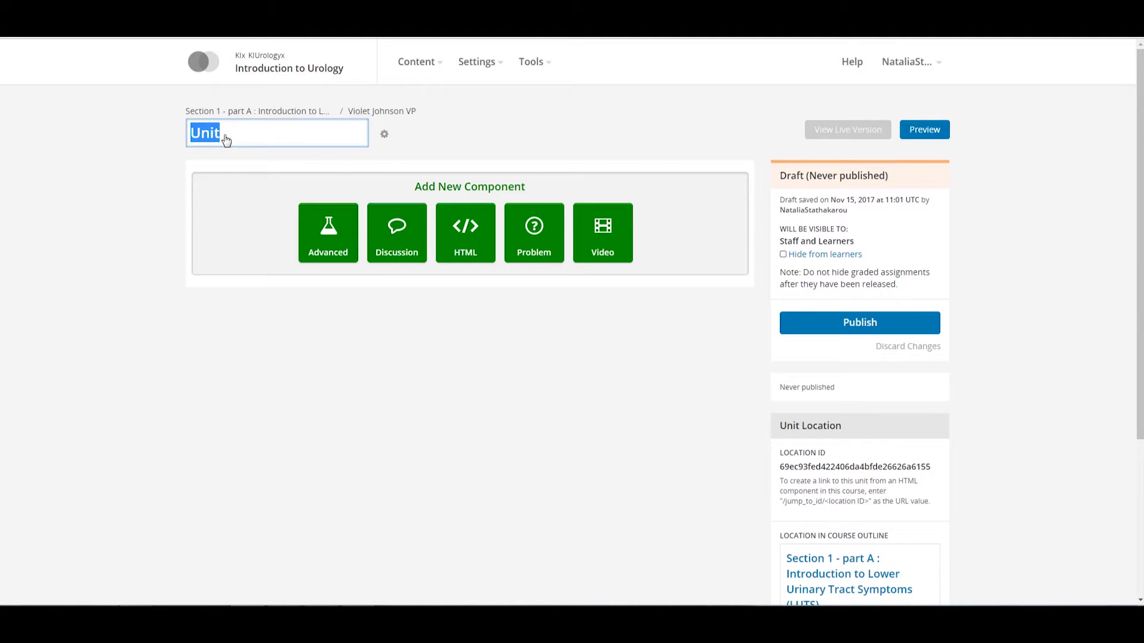
type("Violet Johnson VP")
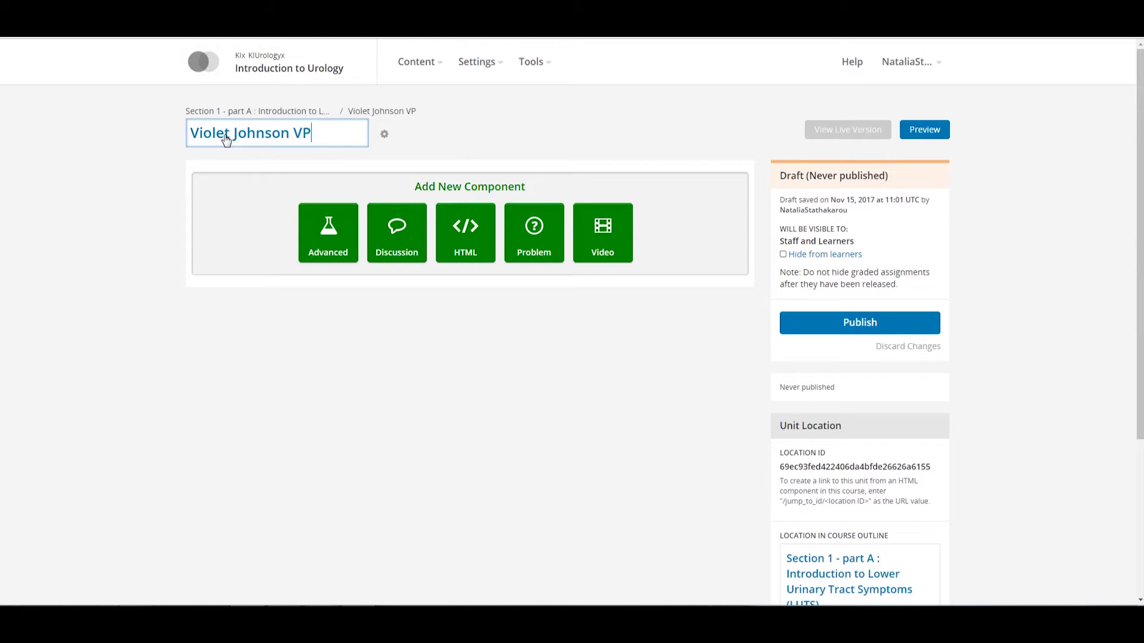
left_click(484, 122)
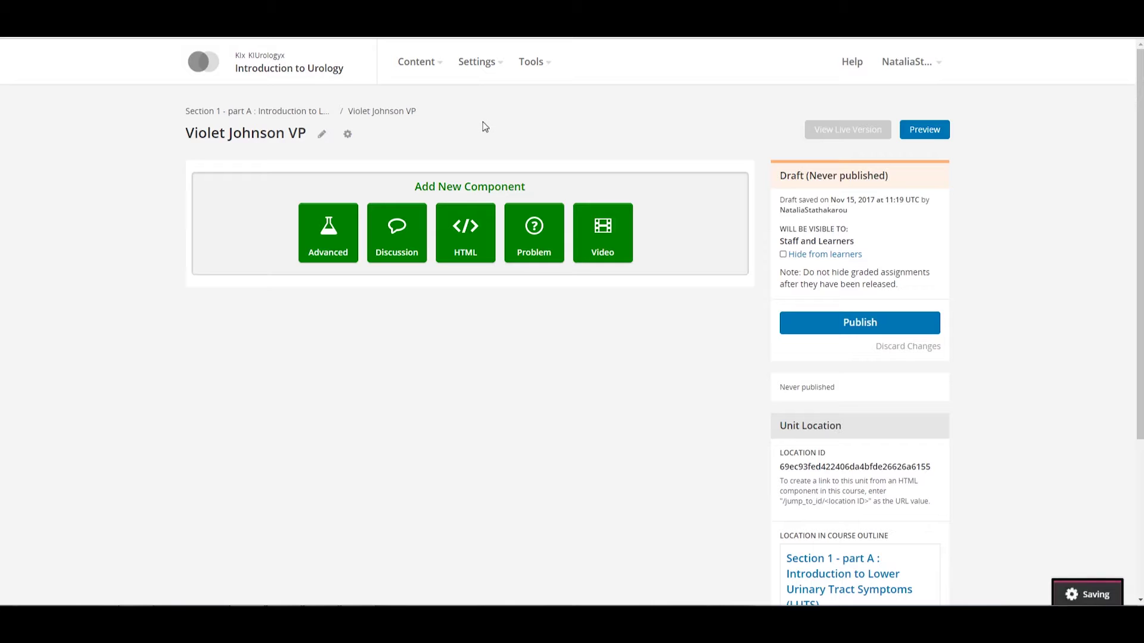
Add an LTI Consumer advanced component to the unit and set its LTI ID to openedx
left_click(340, 224)
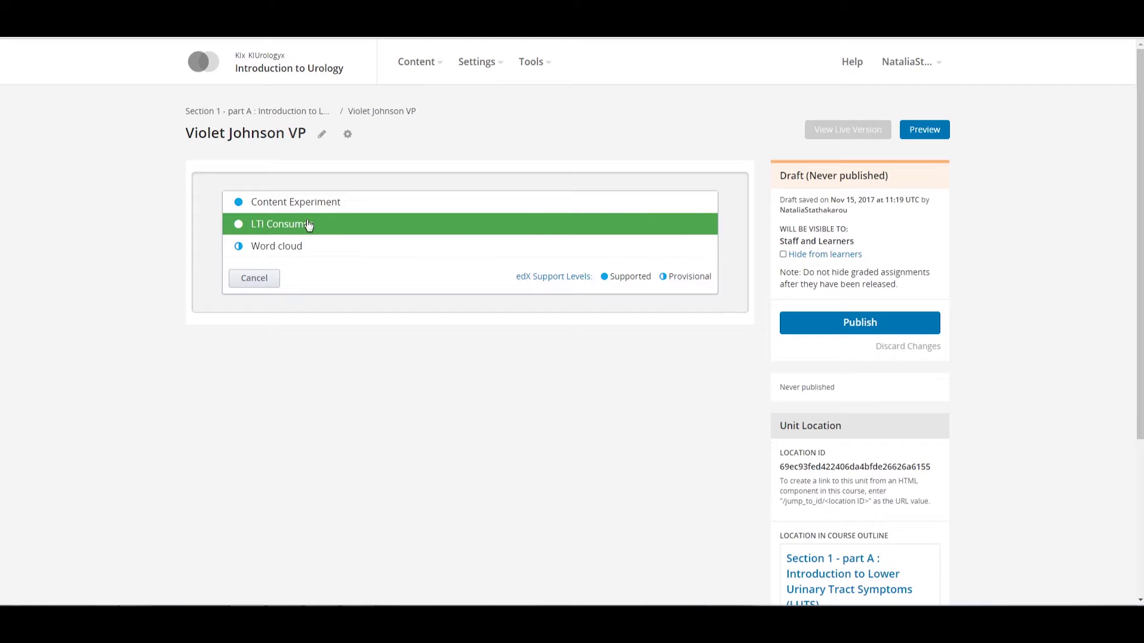
left_click(310, 224)
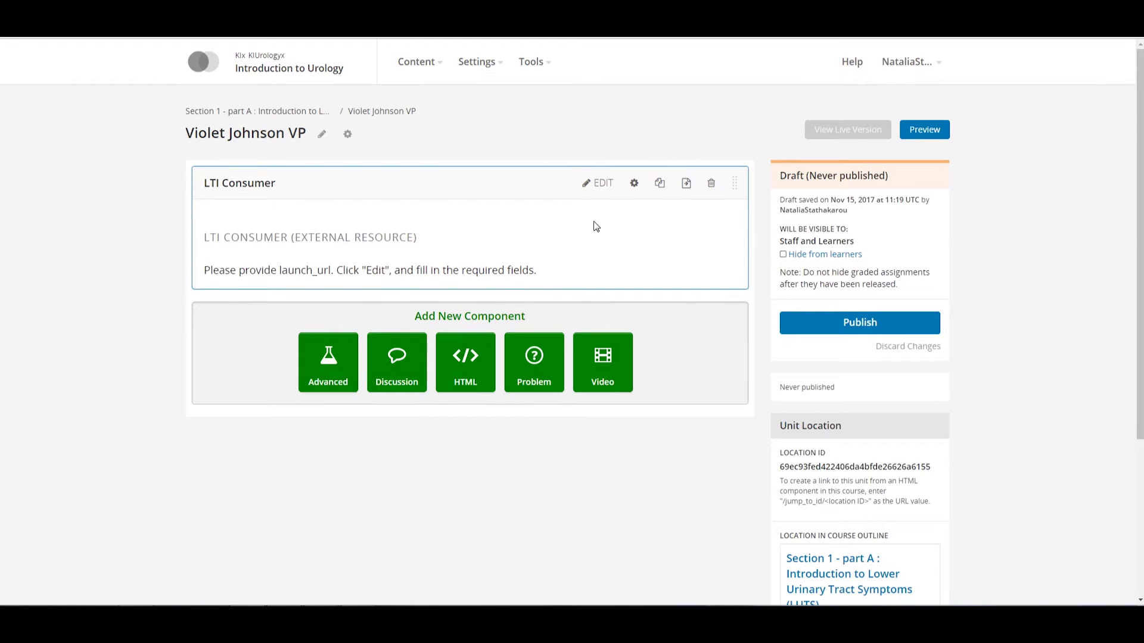
left_click(601, 183)
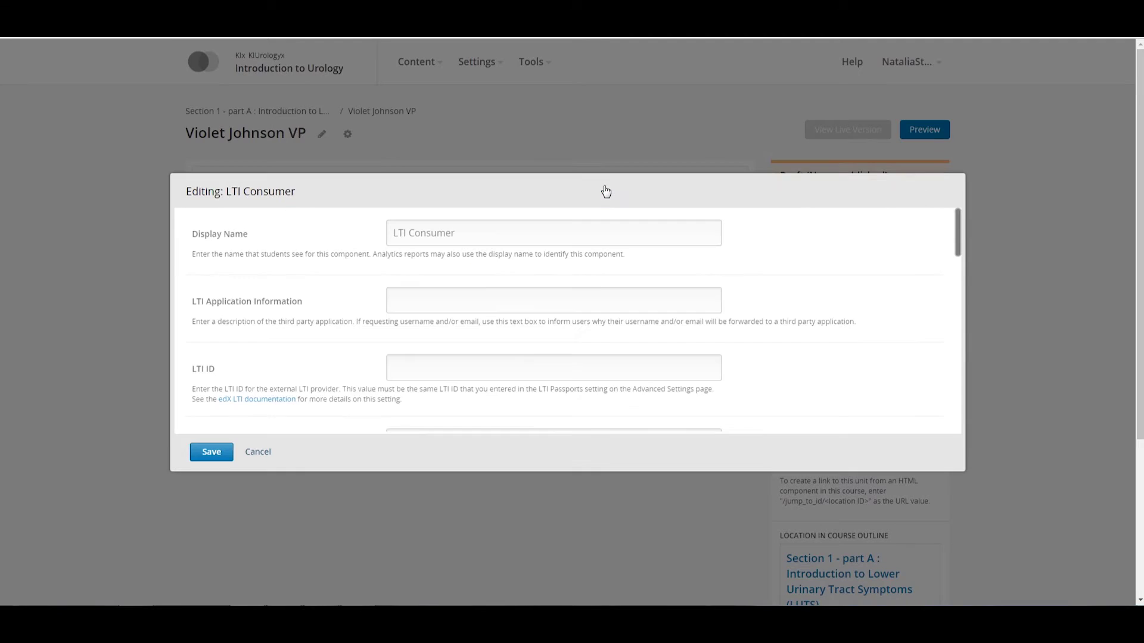
scroll(582, 256, "down", 1)
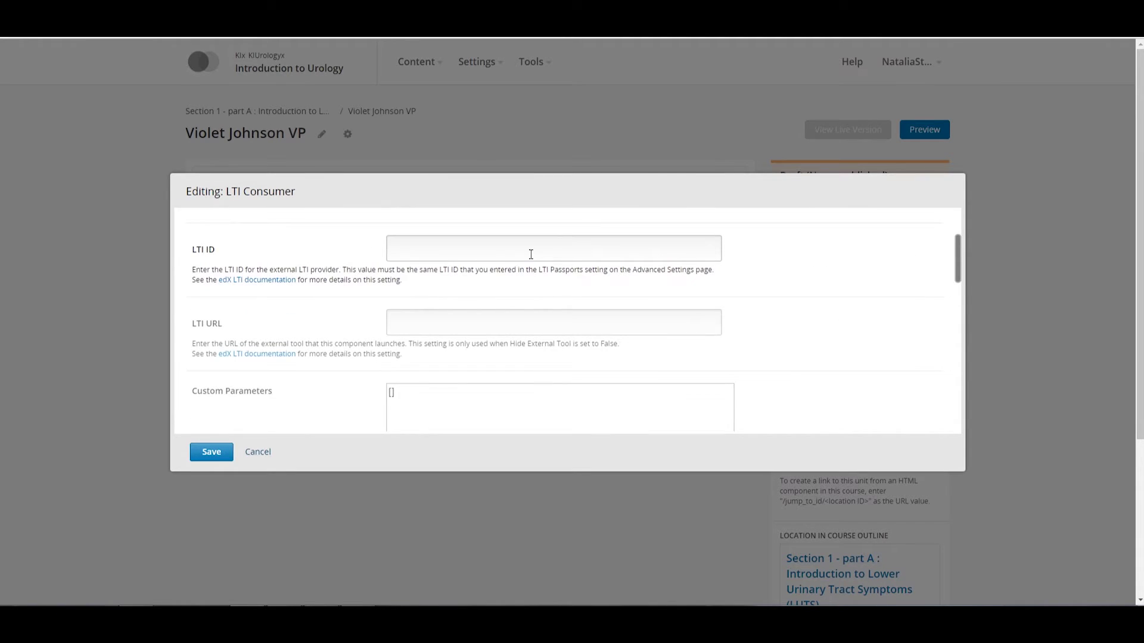
left_click(529, 254)
type("openede")
left_click(517, 321)
key("ctrl+Tab")
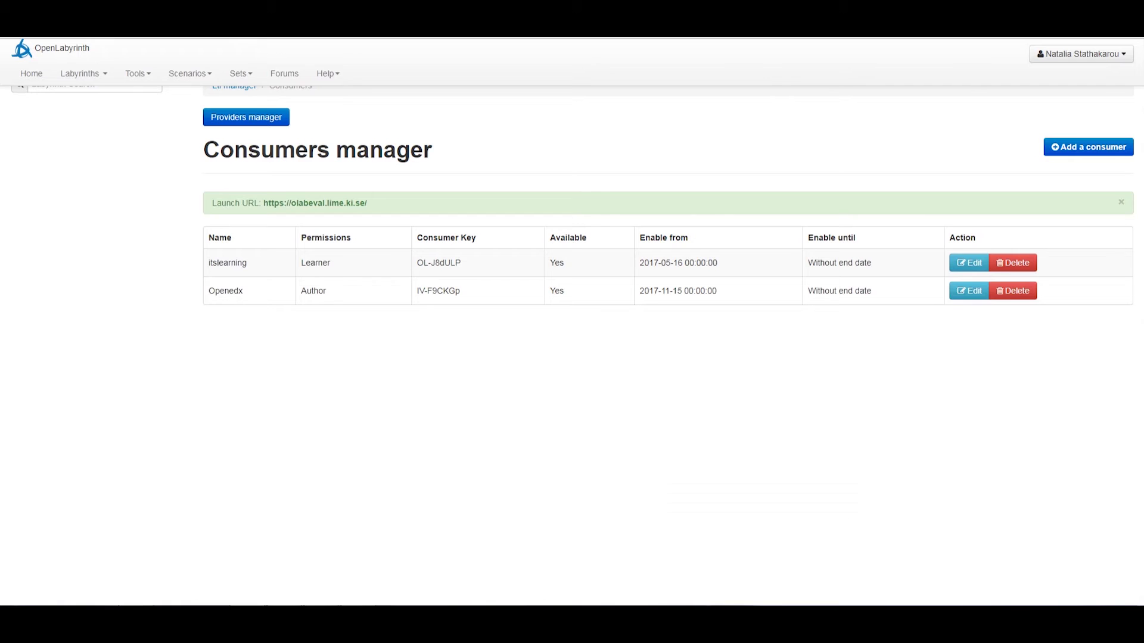
left_click(104, 74)
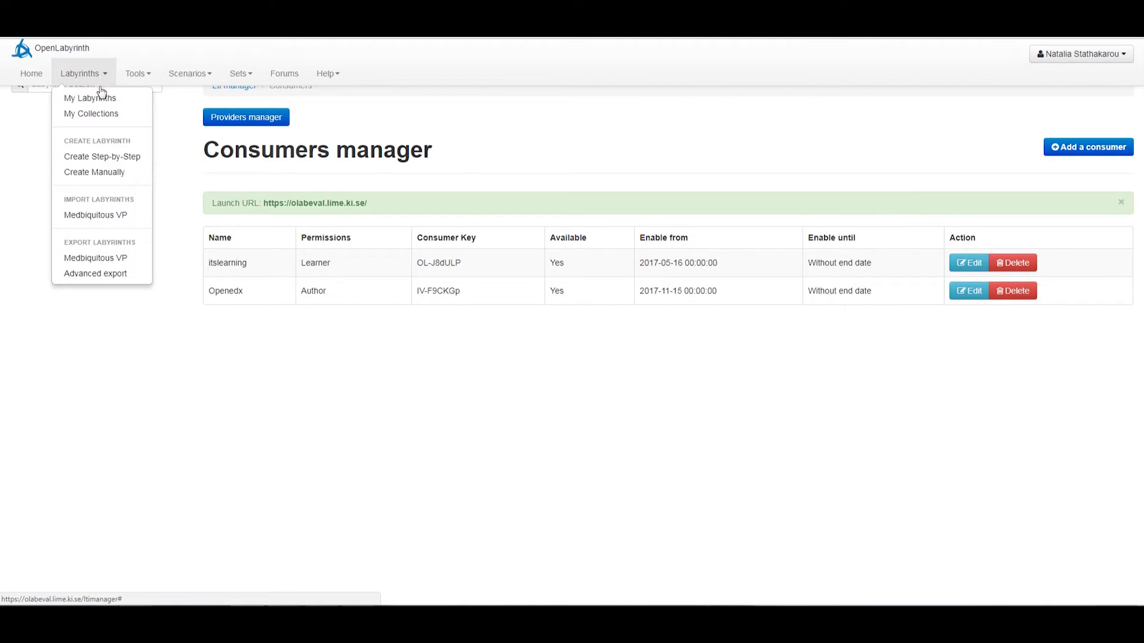
left_click(103, 98)
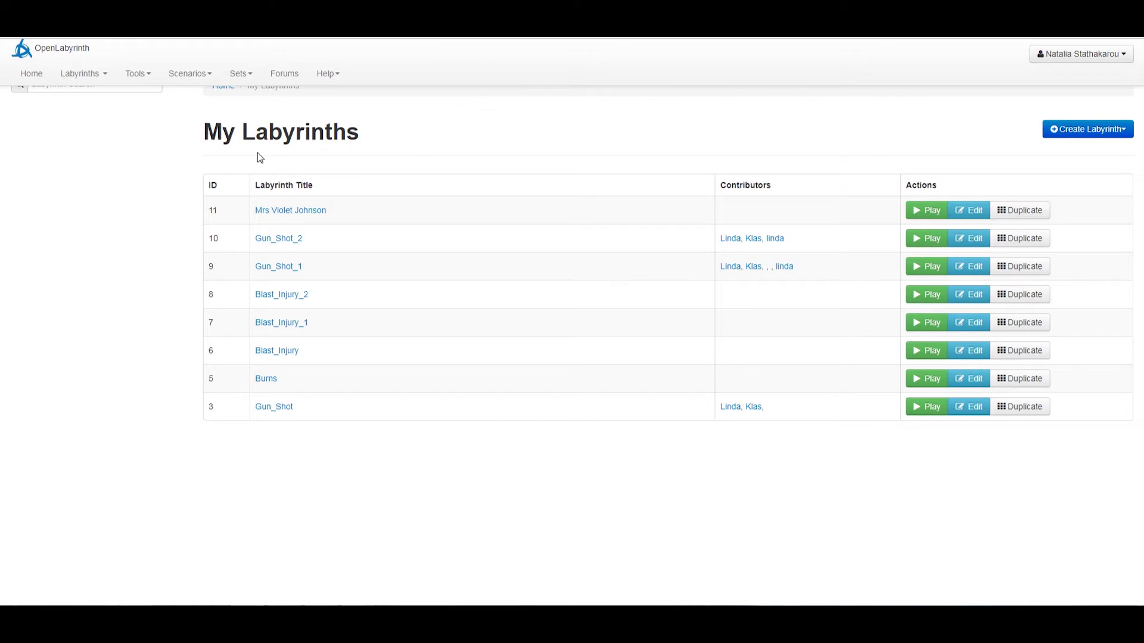
left_click(278, 211)
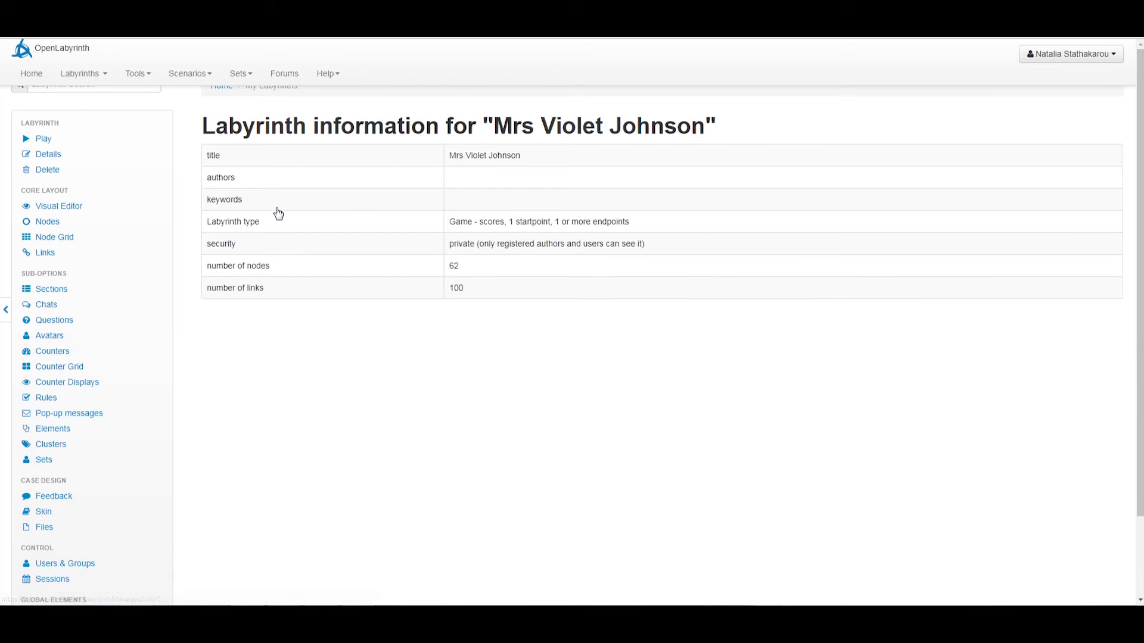
left_click(120, 148)
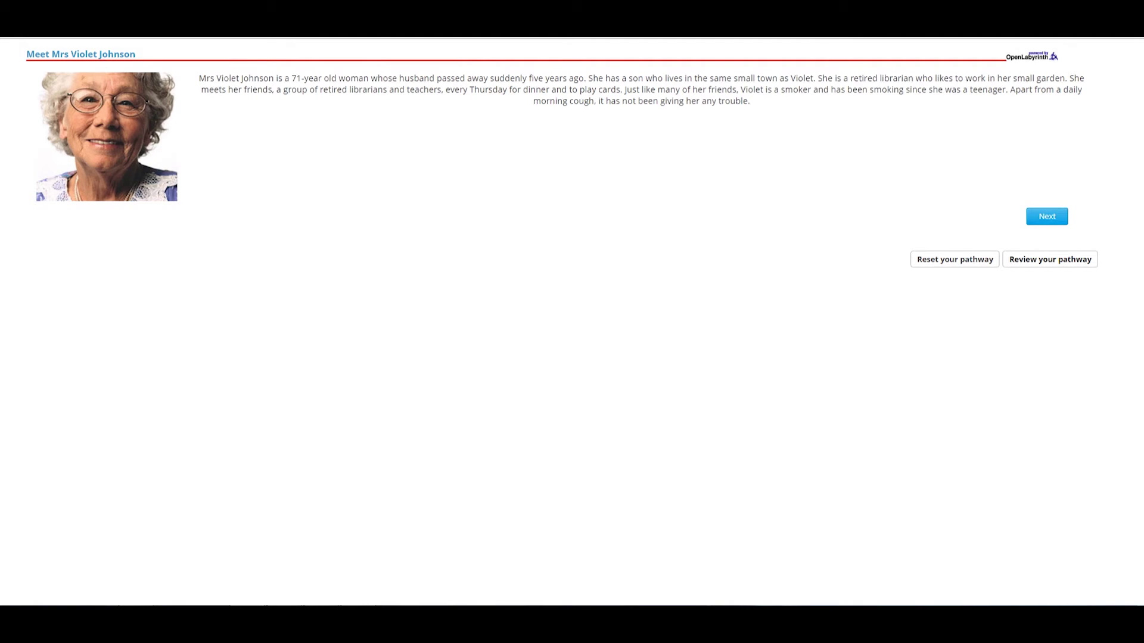
right_click(253, 24)
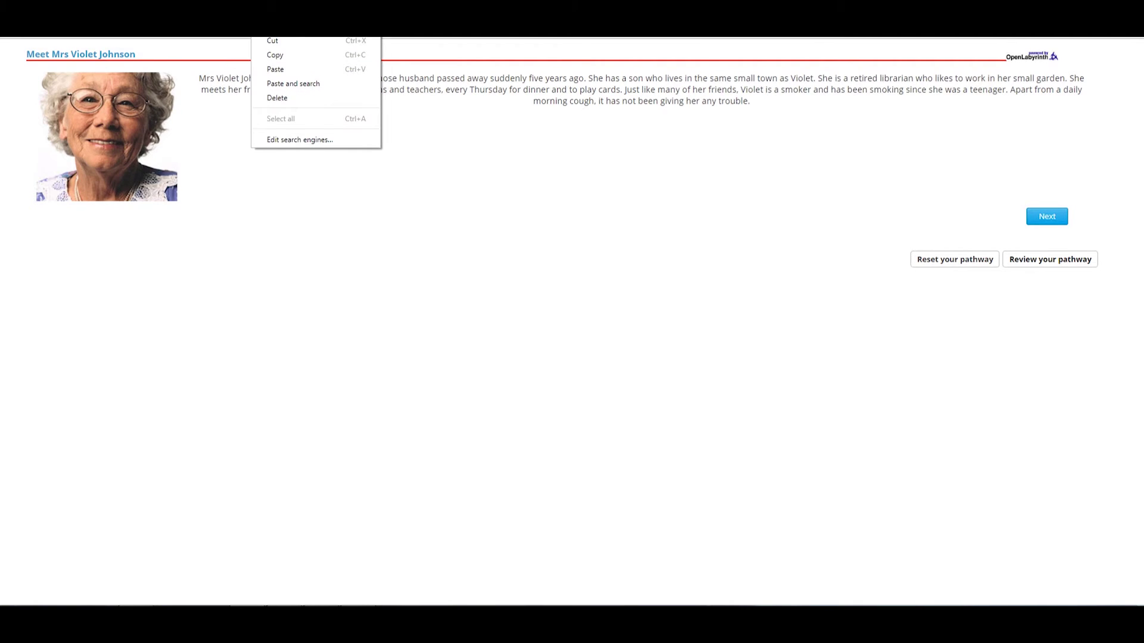
left_click(274, 55)
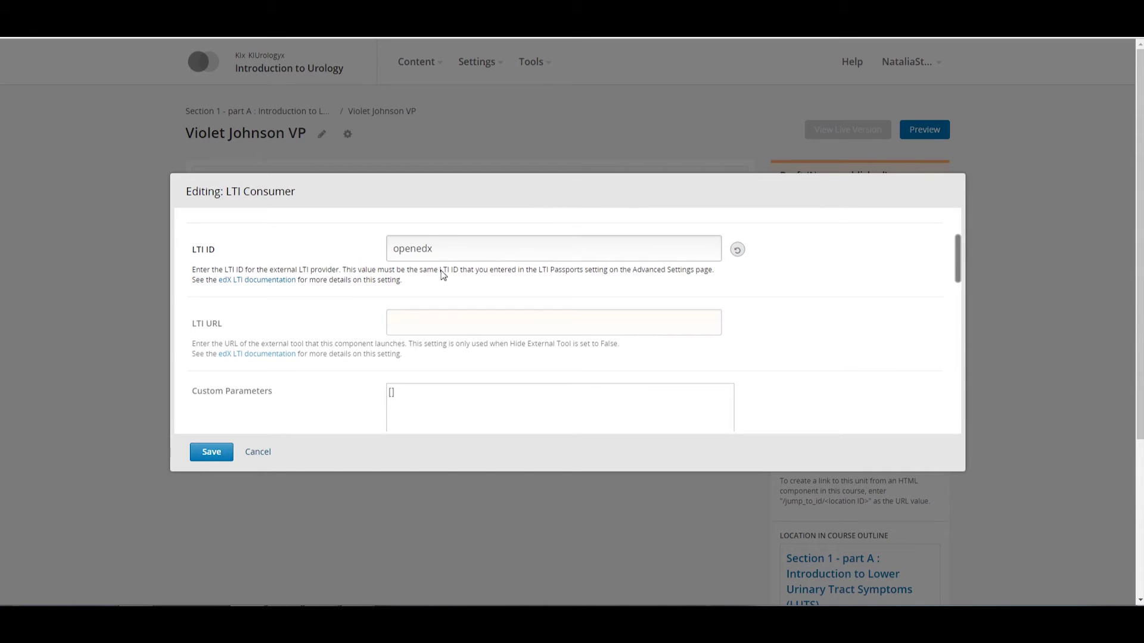
right_click(431, 326)
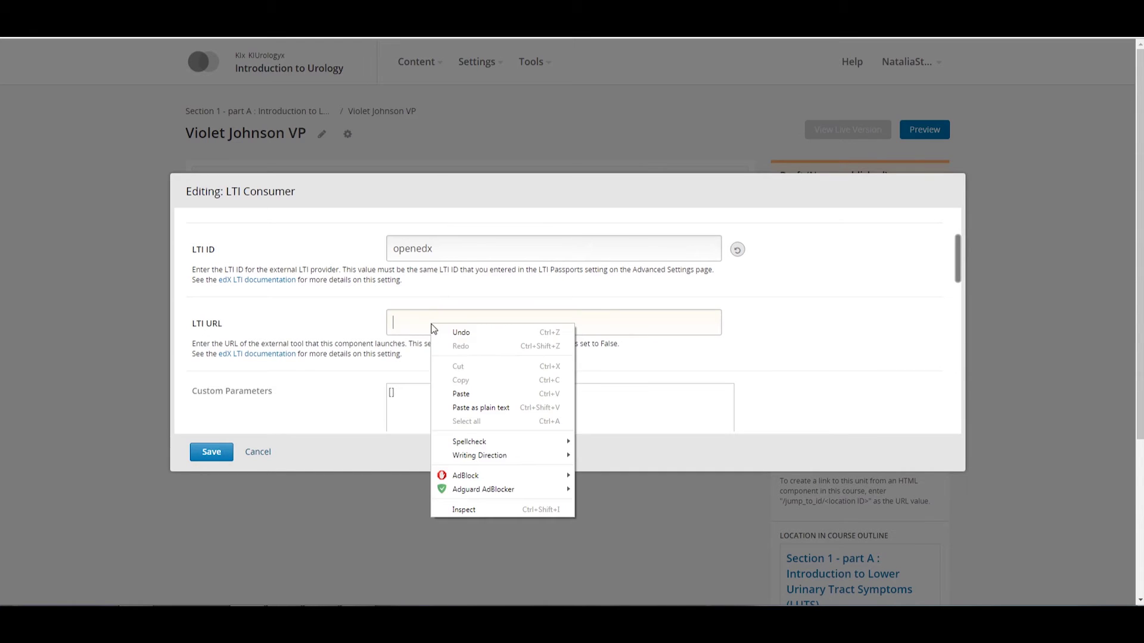
left_click(460, 394)
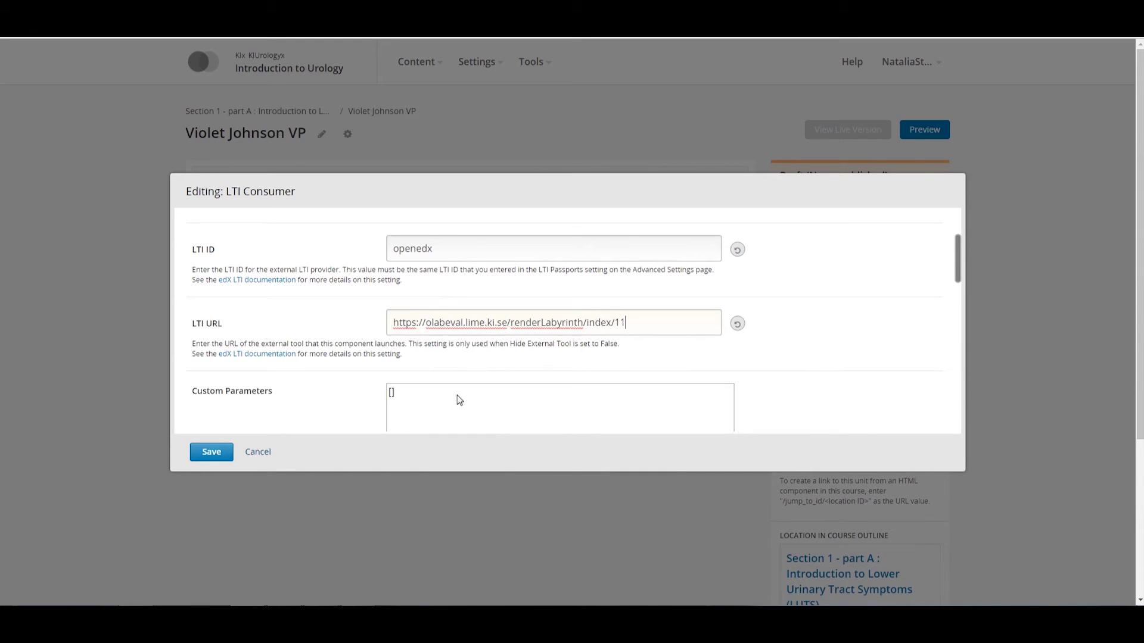
Review the remaining LTI Consumer settings, set Accept grades past deadline to False, and save the component
scroll(321, 382, "down", 6)
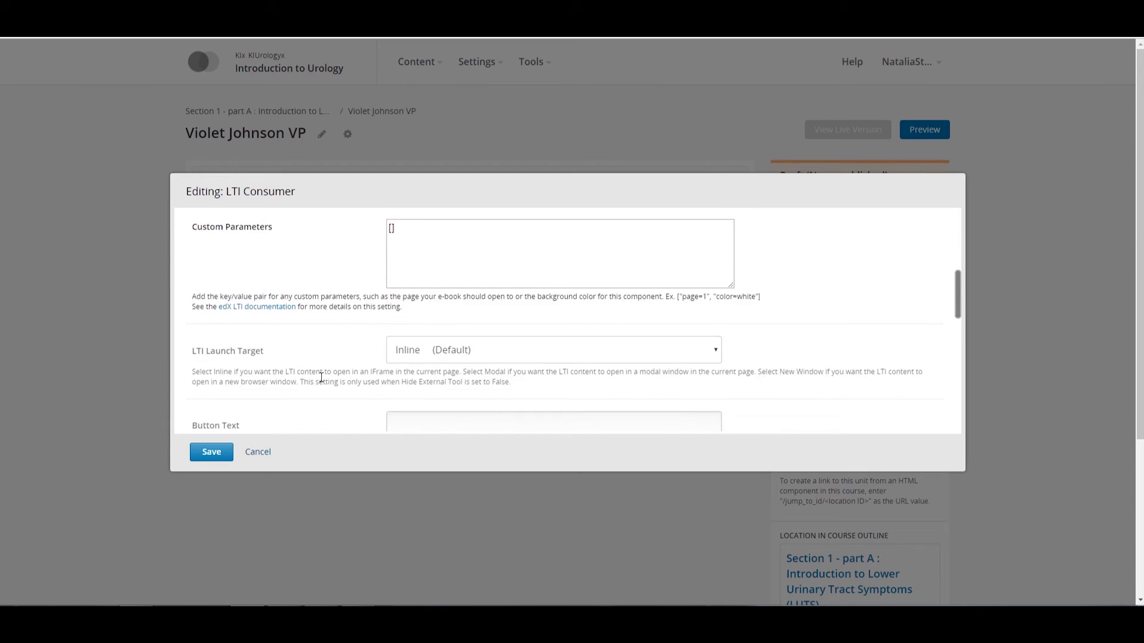
scroll(323, 376, "down", 4)
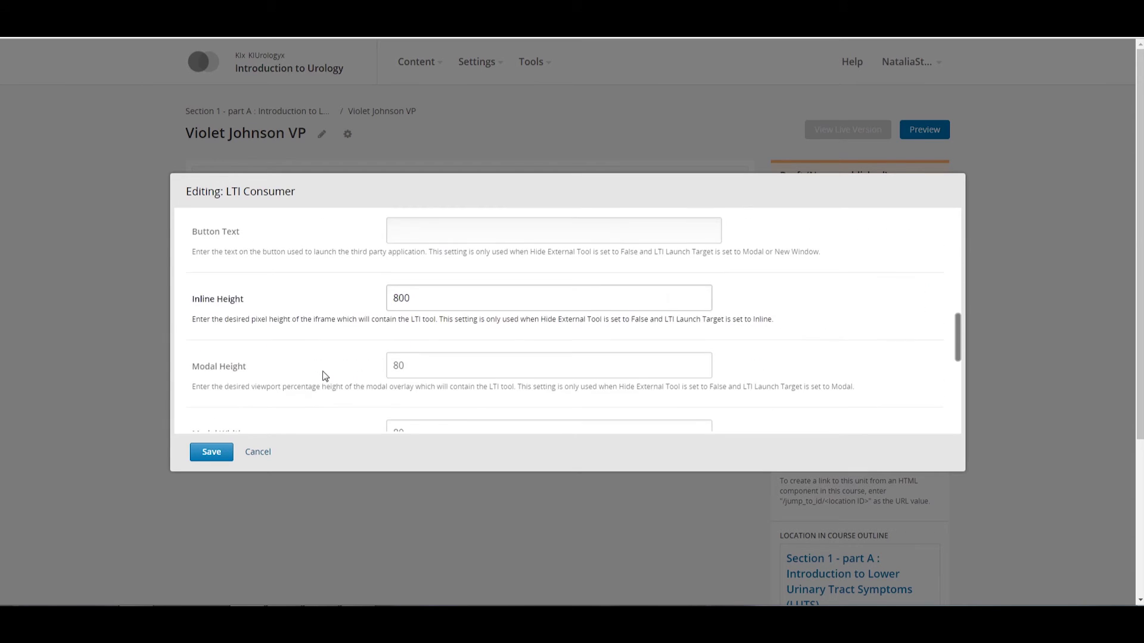
scroll(324, 375, "down", 2)
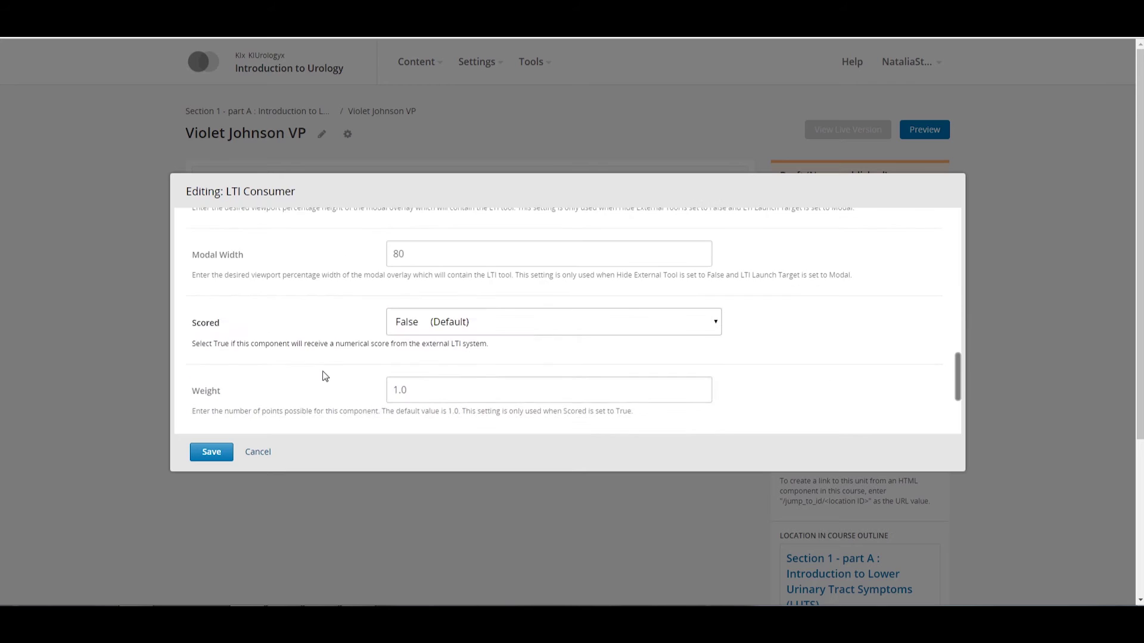
scroll(325, 376, "down", 1)
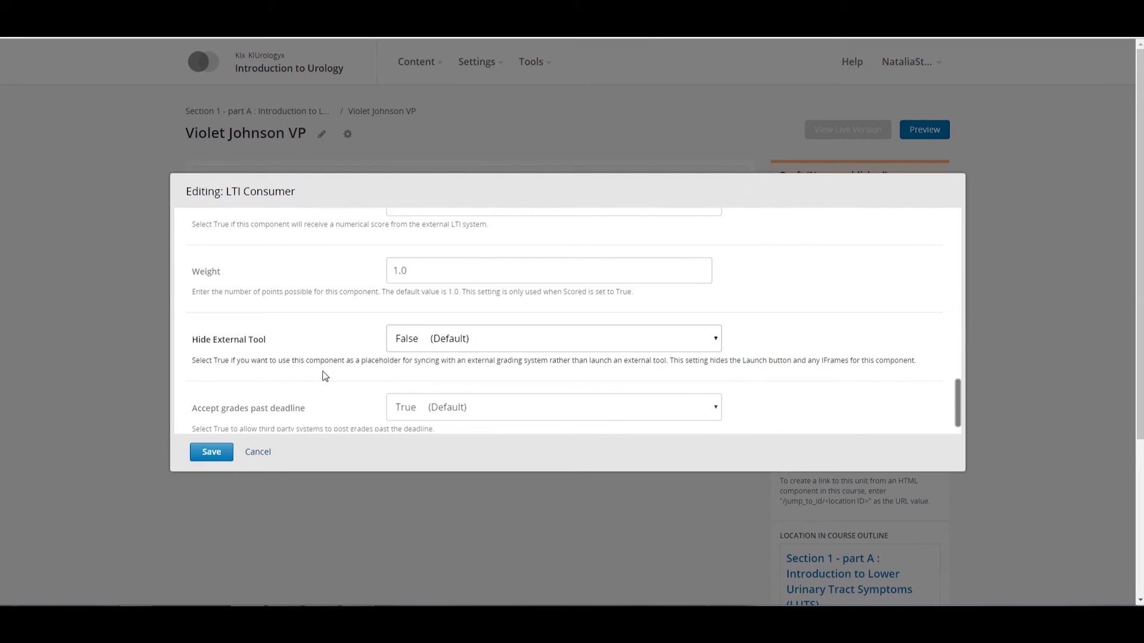
scroll(325, 376, "down", 1)
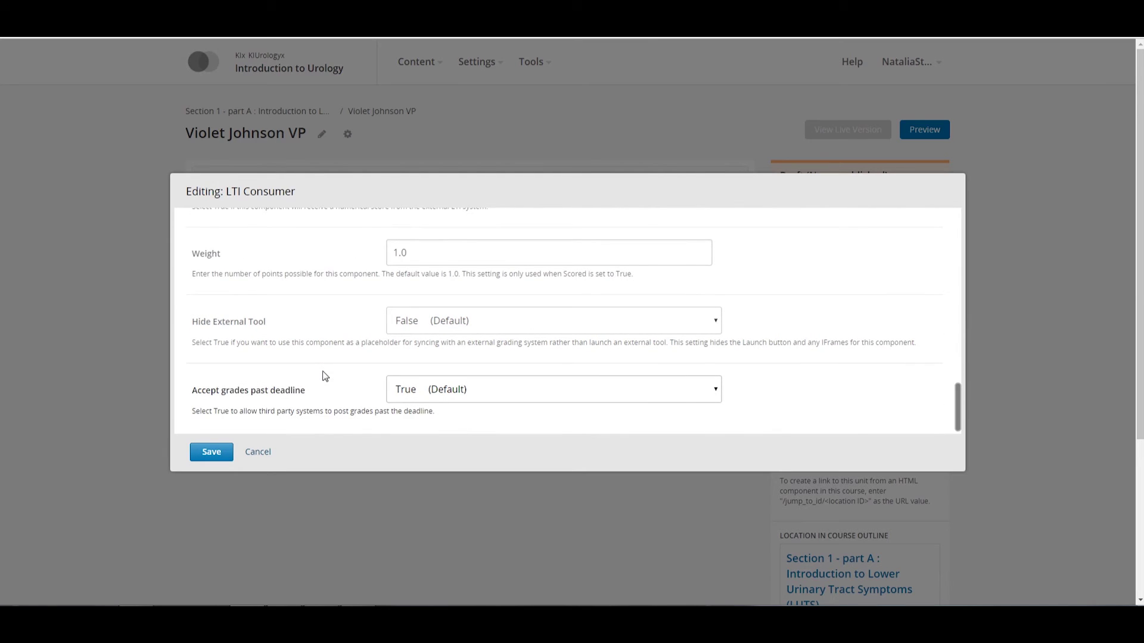
left_click(410, 393)
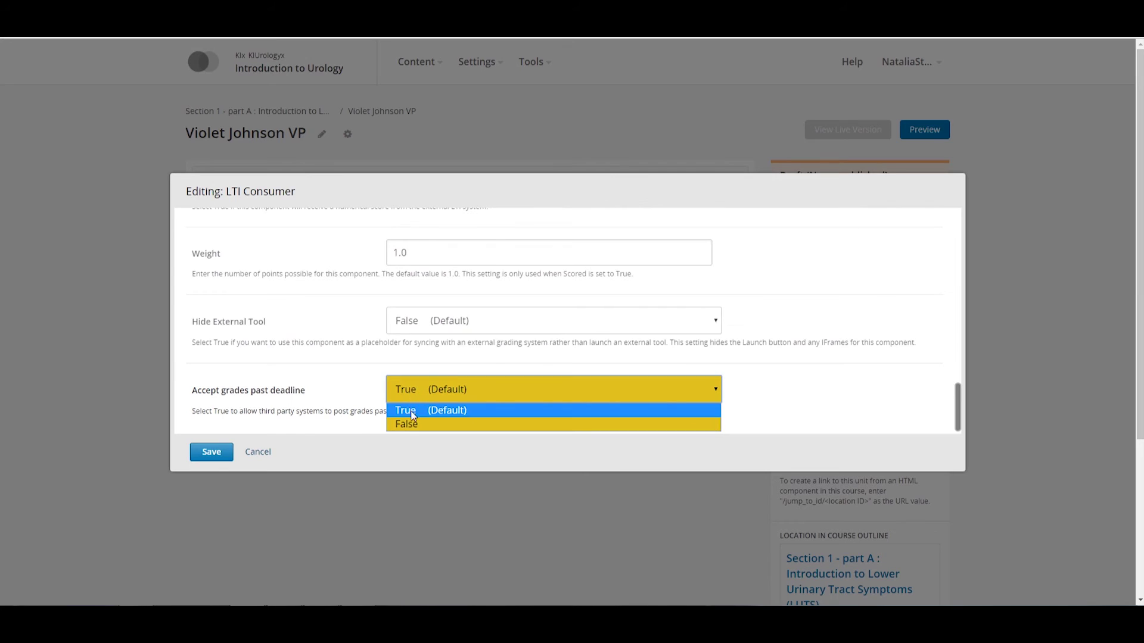
left_click(412, 425)
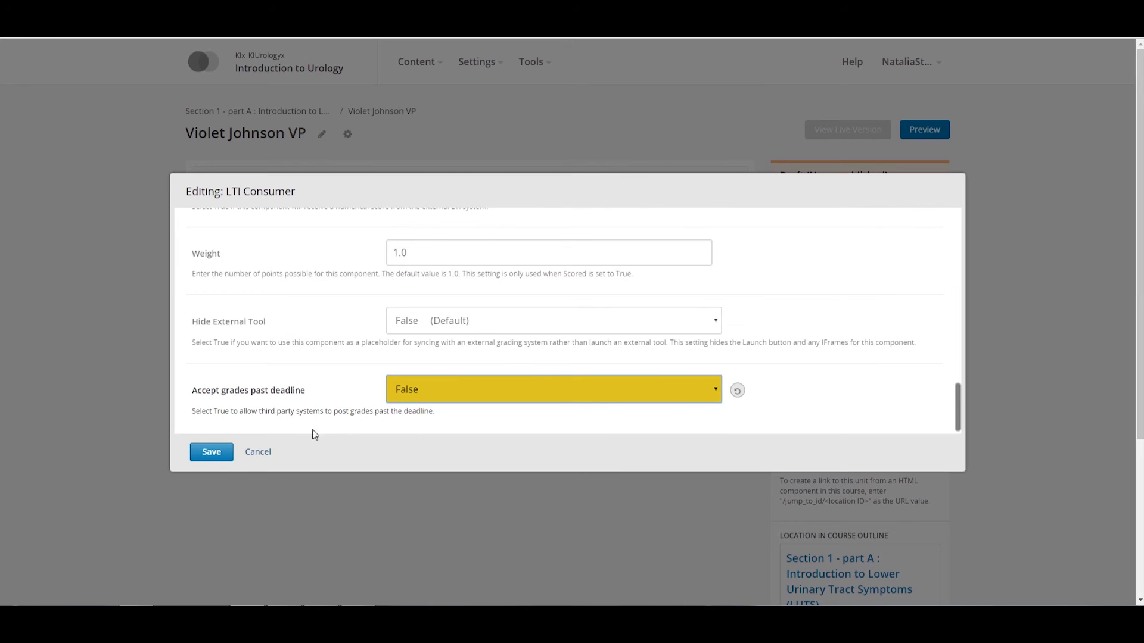
left_click(209, 458)
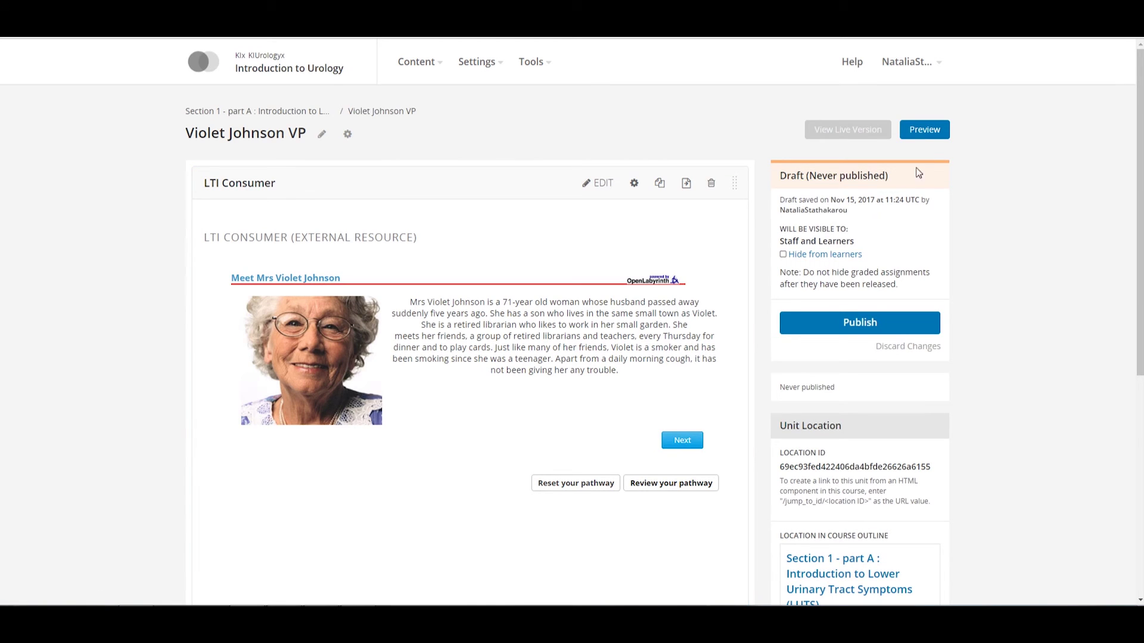
Check the embedded virtual patient case in the unit and publish the unit
scroll(1019, 212, "down", 4)
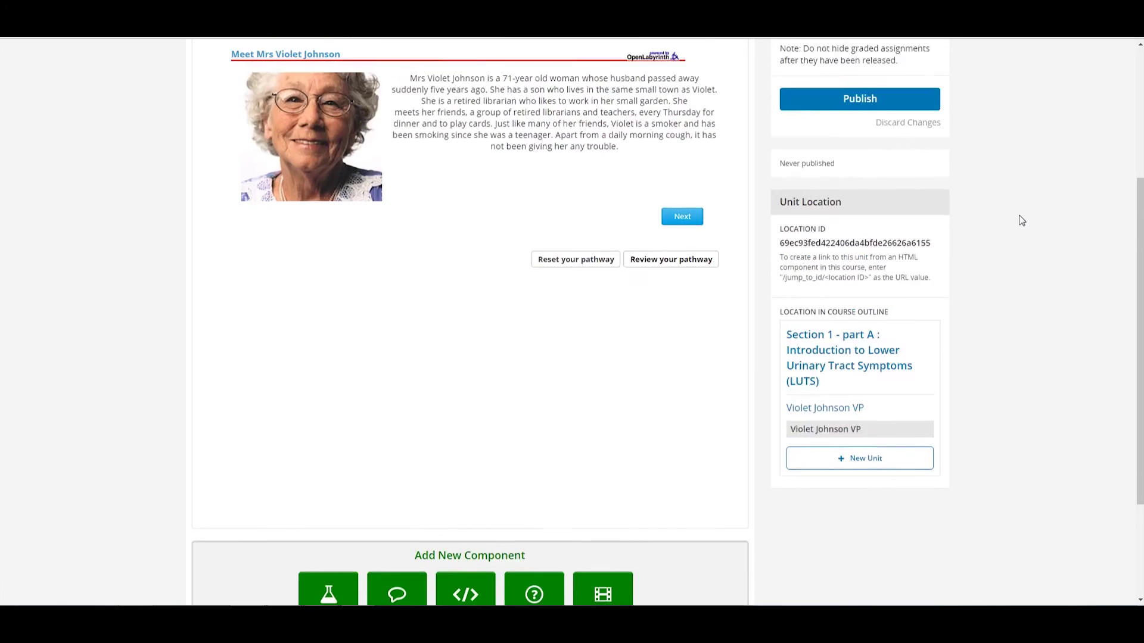
scroll(1020, 218, "up", 4)
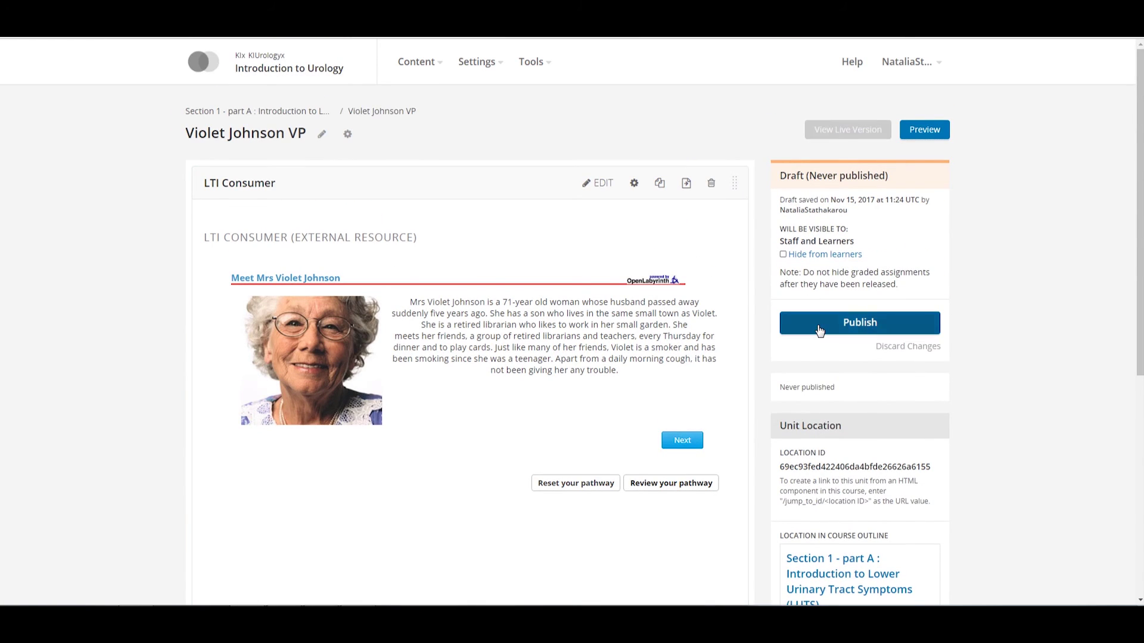
left_click(820, 332)
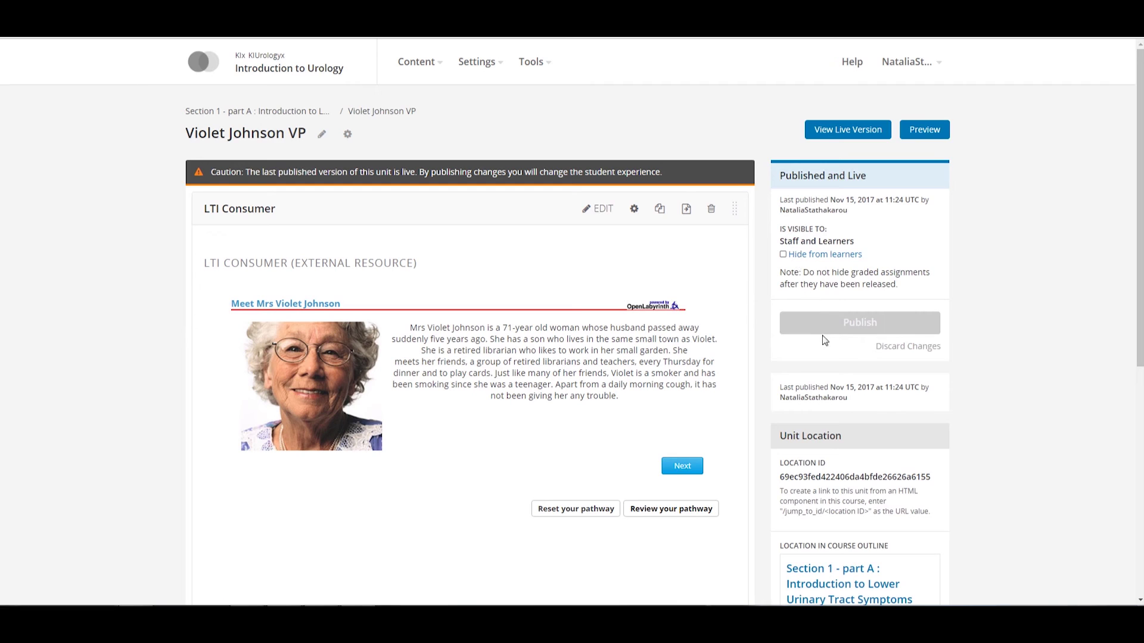
View the unit's live version and test the embedded case by advancing to Problem Presentation and choosing Urinary dipstick
left_click(852, 132)
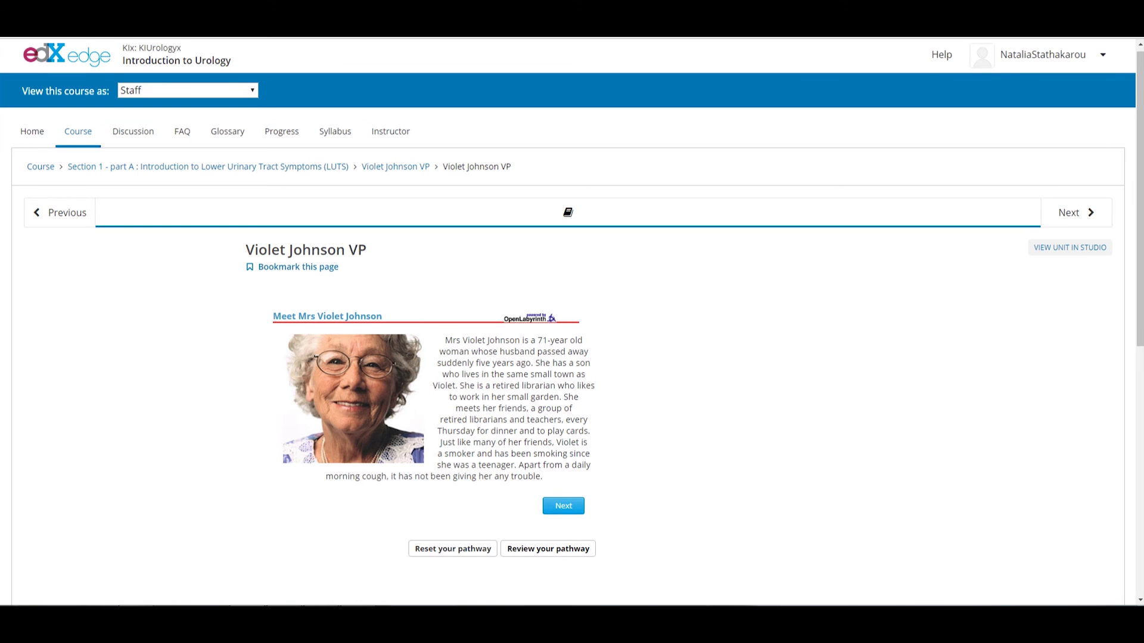
scroll(572, 322, "down", 4)
scroll(572, 322, "up", 1)
scroll(572, 322, "down", 1)
scroll(572, 322, "up", 3)
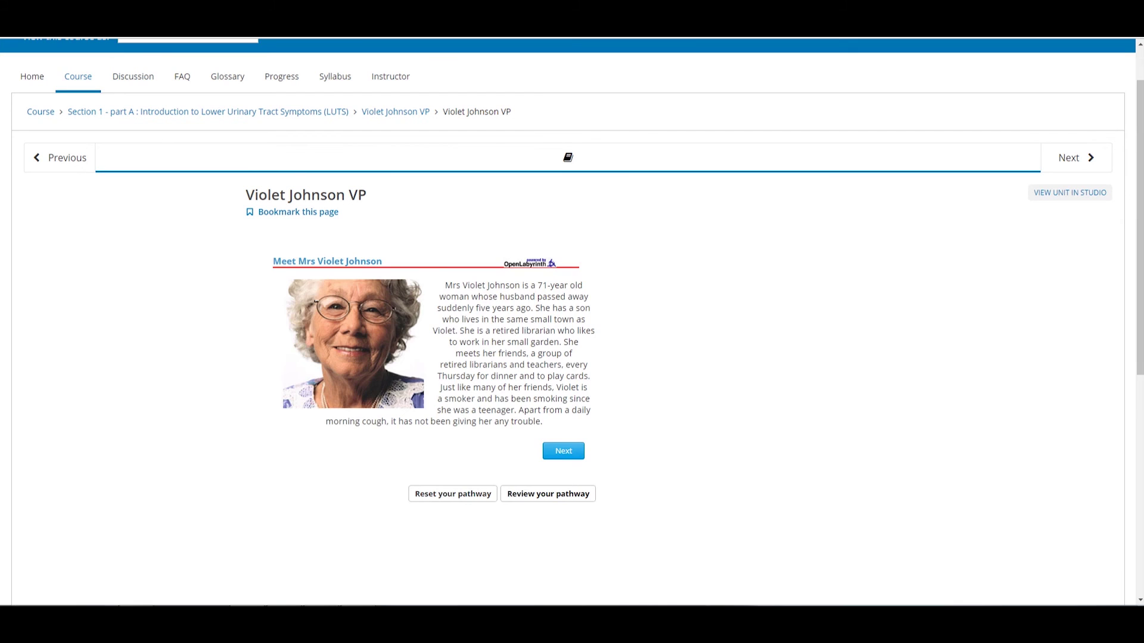
left_click(564, 451)
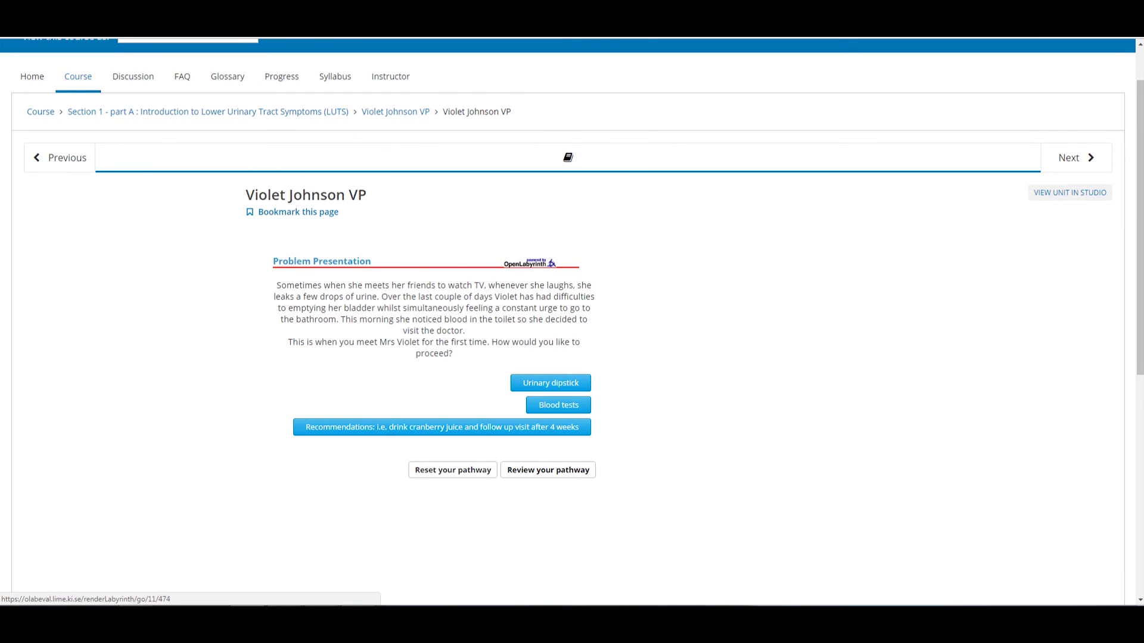
left_click(576, 390)
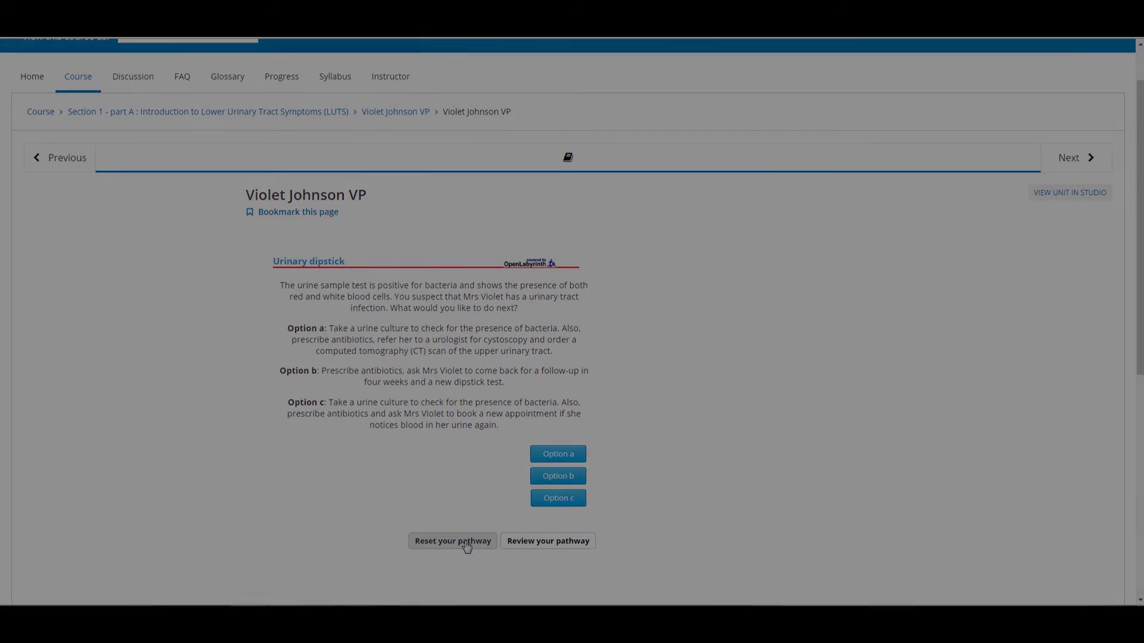